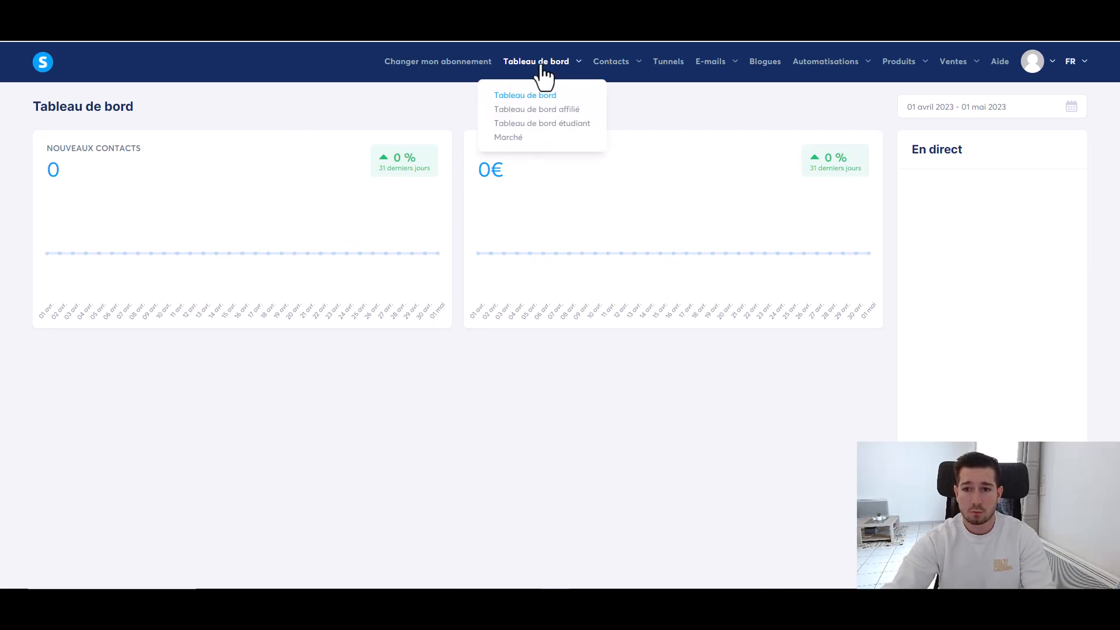
- Create a funnel named "gagner de l'argent sur internet" with the goal "Créer une audience" and Euro as currency
left_click(670, 65)
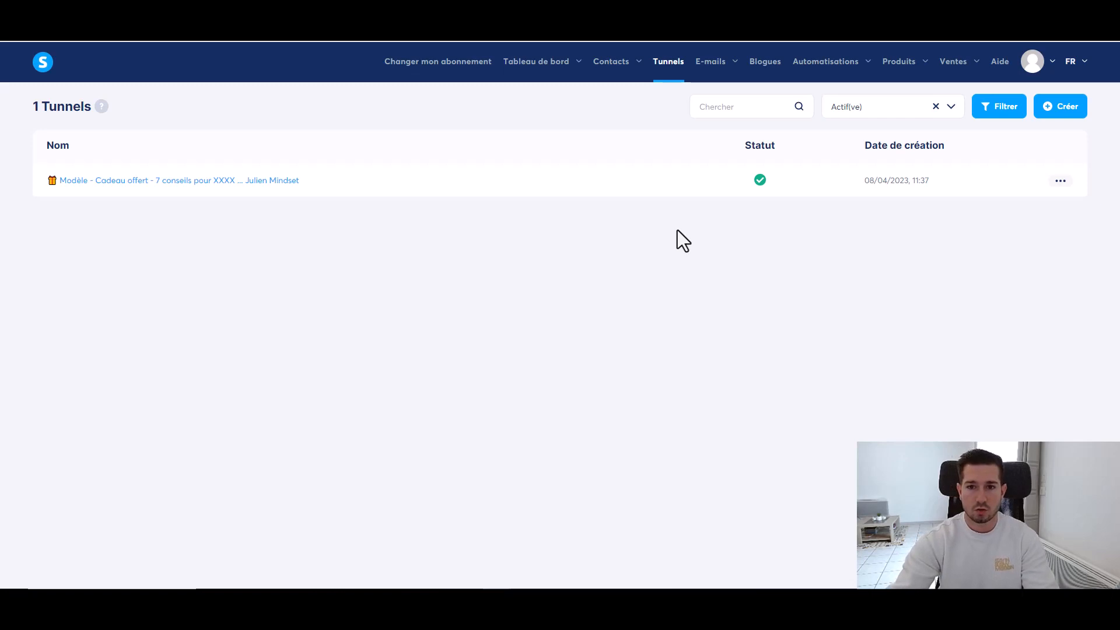
left_click(1058, 116)
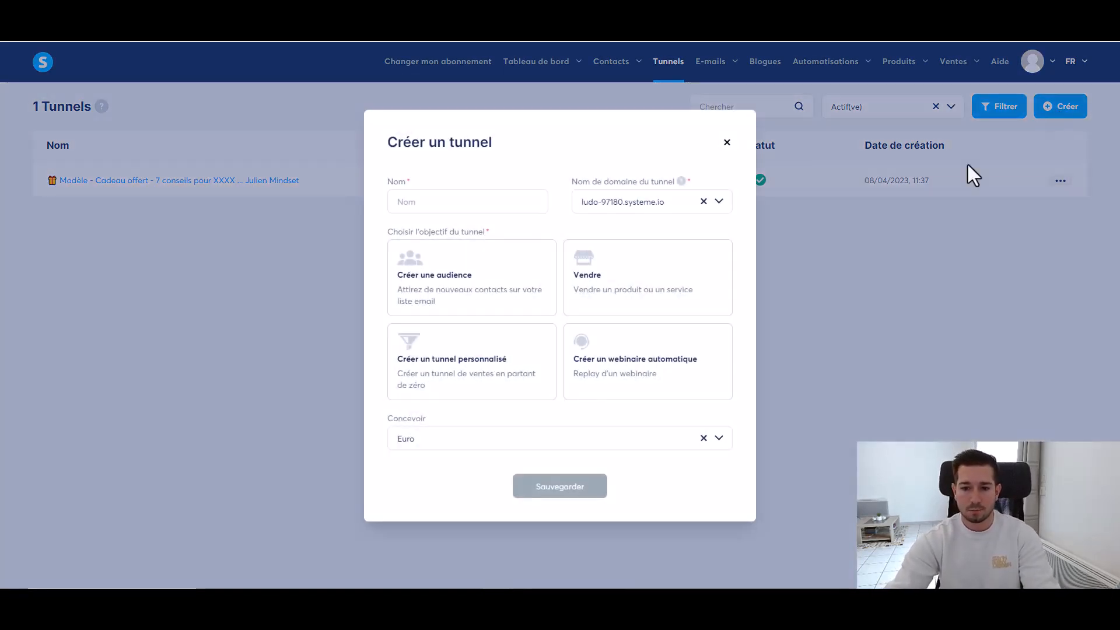
left_click(477, 201)
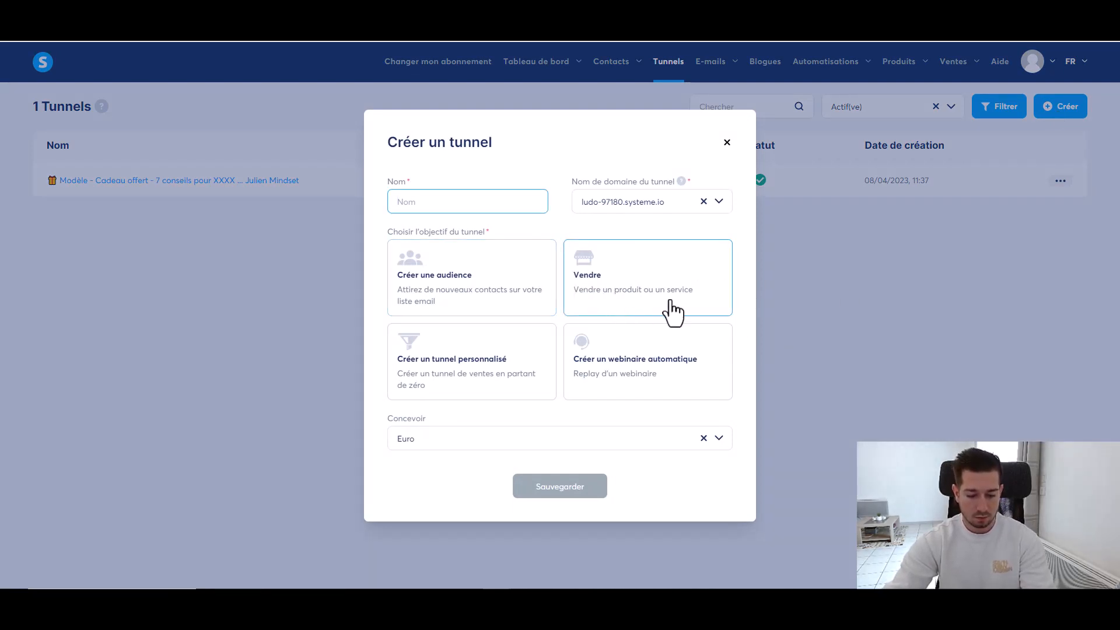
type("gagner de l'argent sur internet")
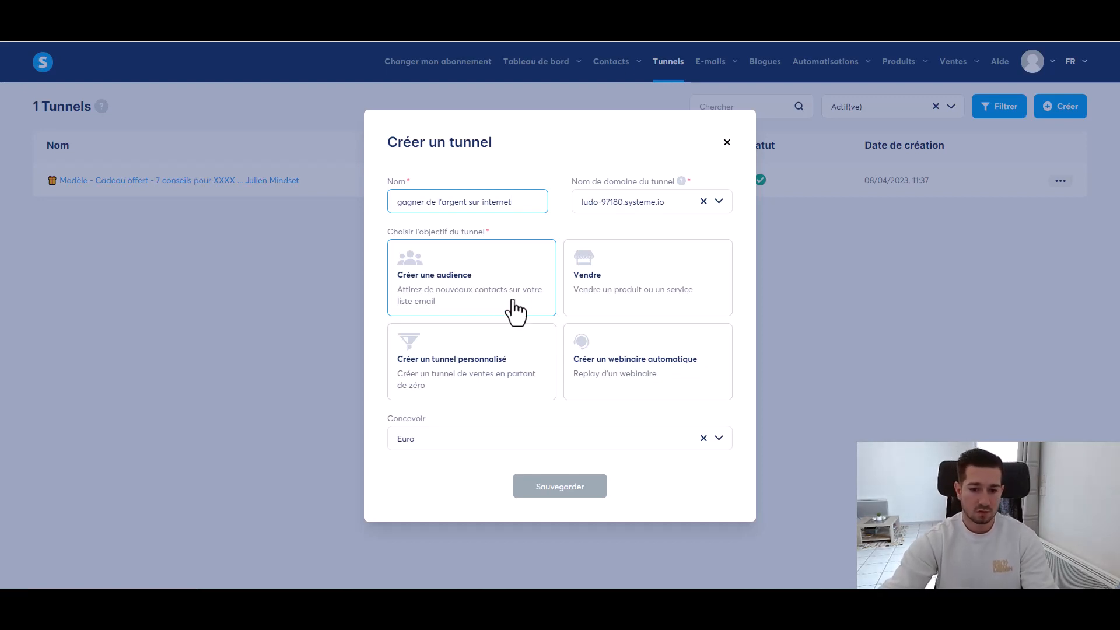
left_click(455, 292)
left_click(563, 489)
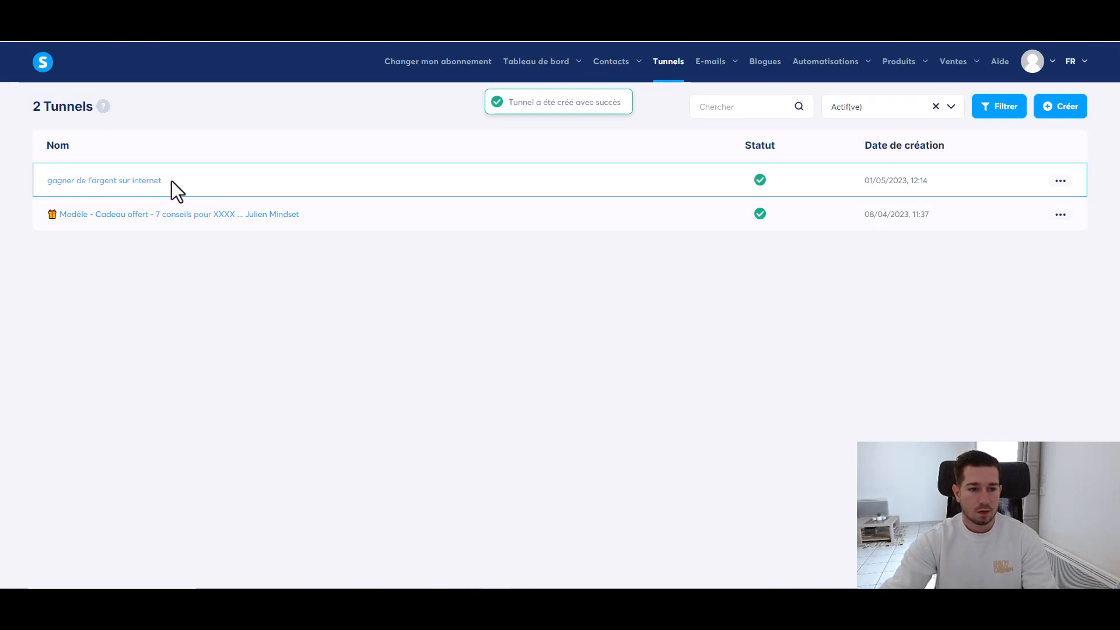
- In the new funnel, choose the "La meilleure façon de créer des pages de capture" template with the skyline background for the capture page
left_click(124, 184)
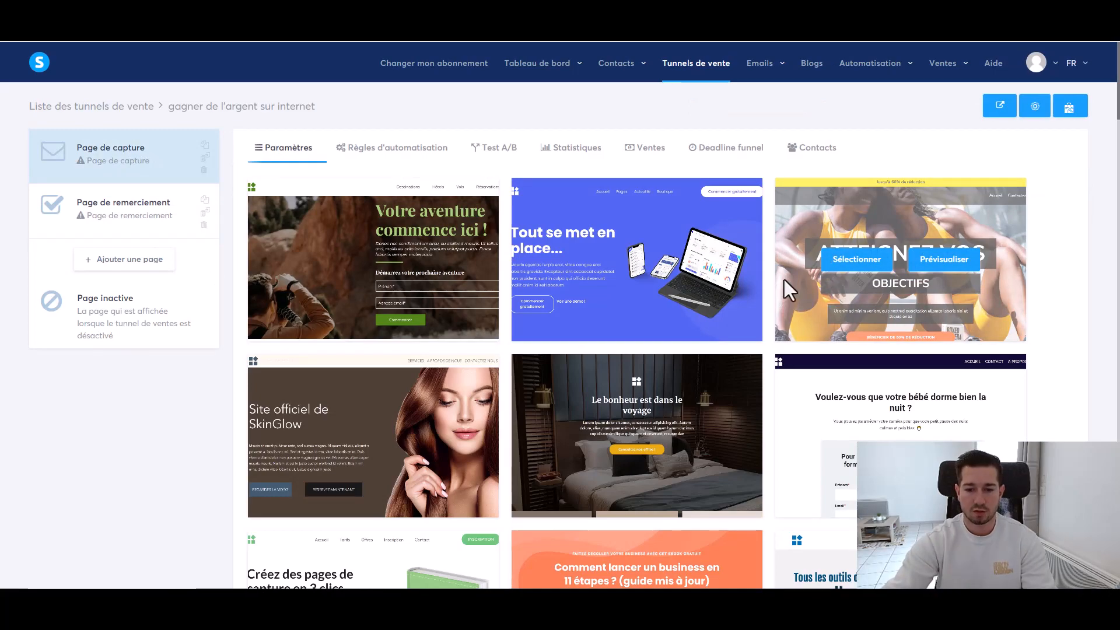
scroll(784, 278, "down", 7)
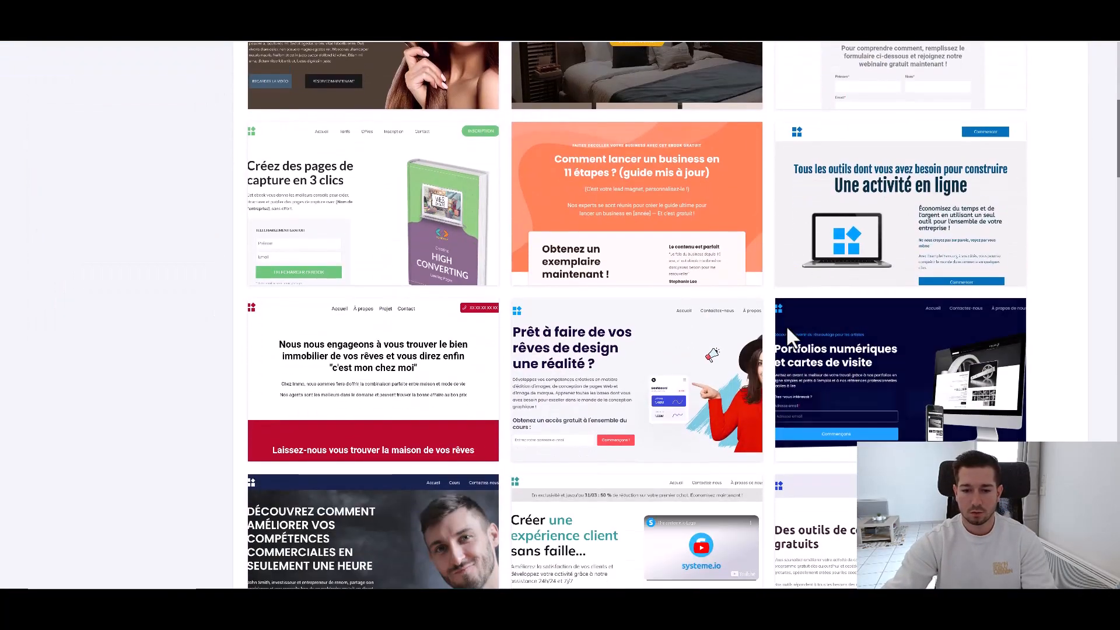
scroll(785, 332, "down", 20)
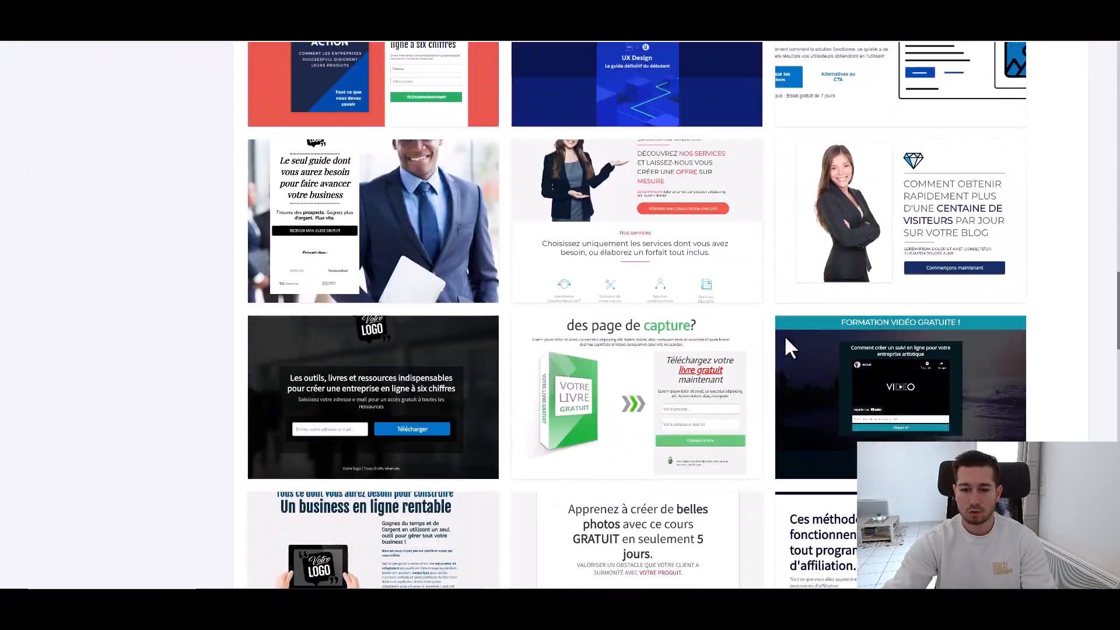
scroll(784, 335, "down", 20)
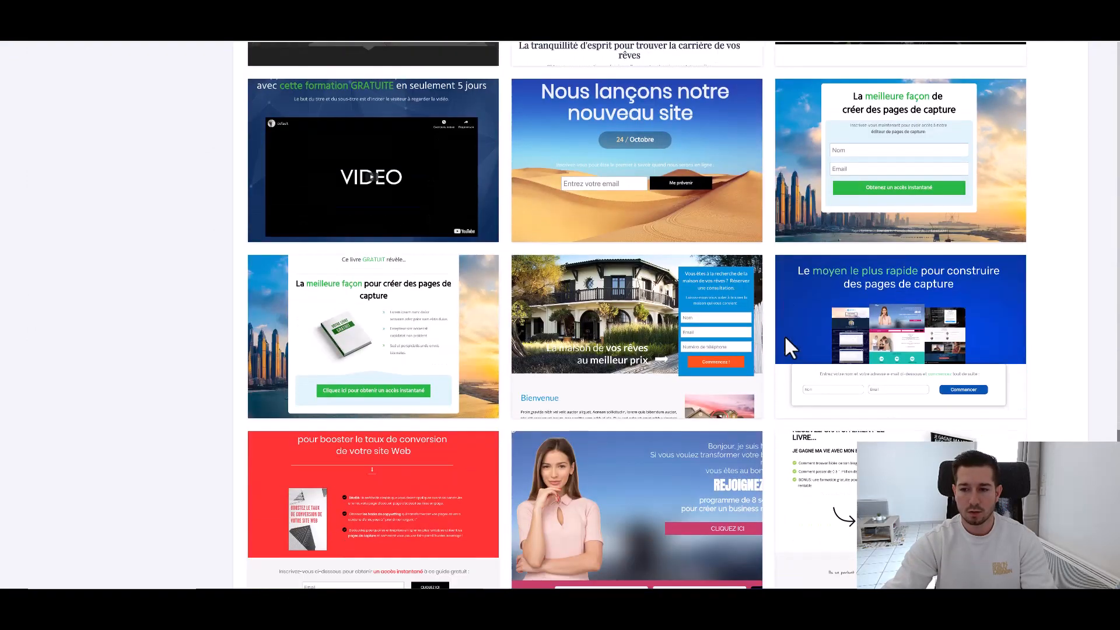
scroll(841, 408, "up", 3)
mouse_move(825, 371)
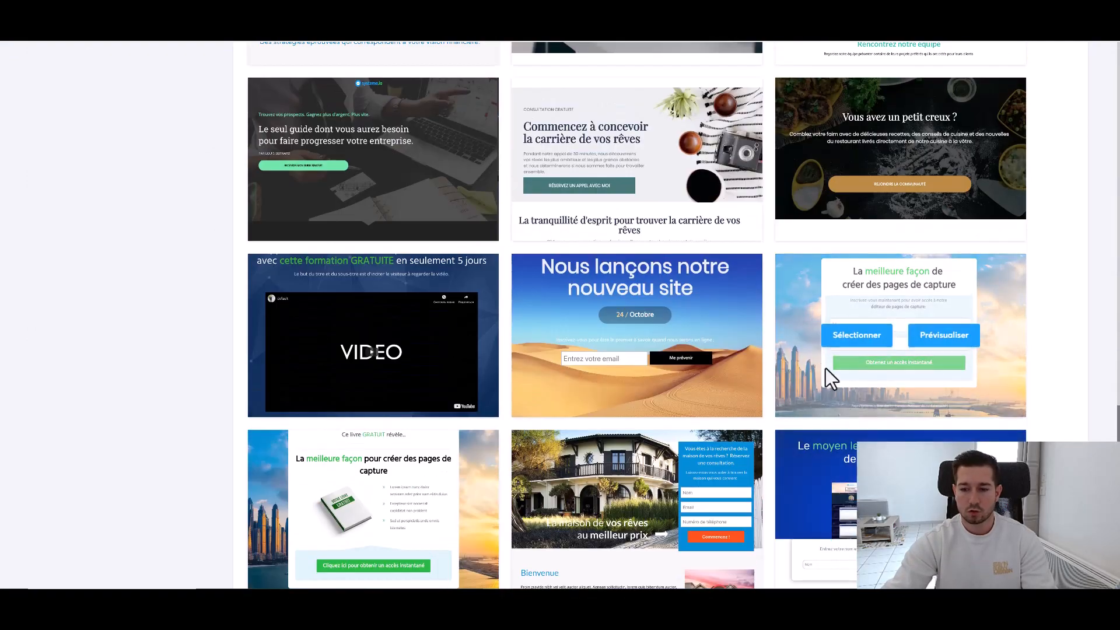
left_click(850, 337)
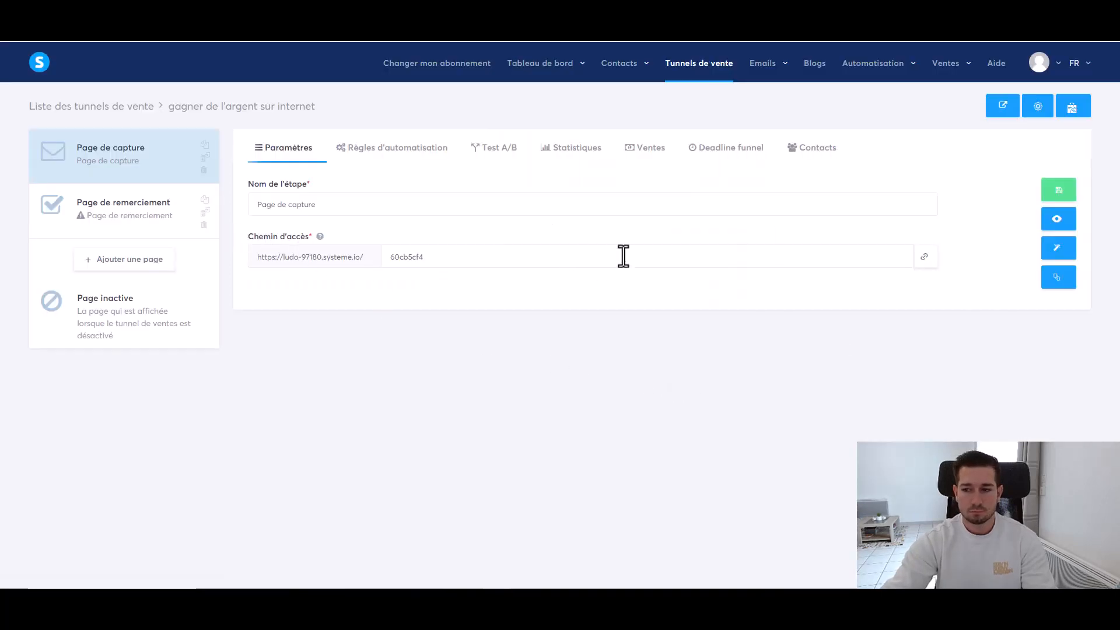
- Rename the capture page step as "etape 1"
left_click(354, 212)
left_click_drag(278, 206, 251, 205)
left_click(345, 208)
left_click(323, 204)
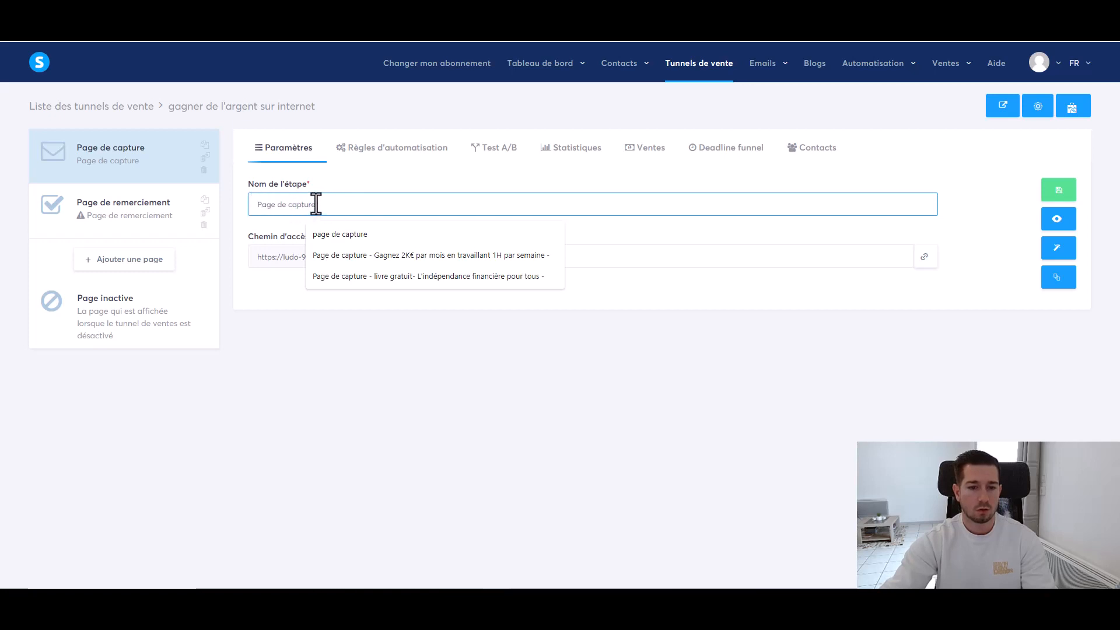
left_click(260, 315)
left_click_drag(322, 206, 205, 221)
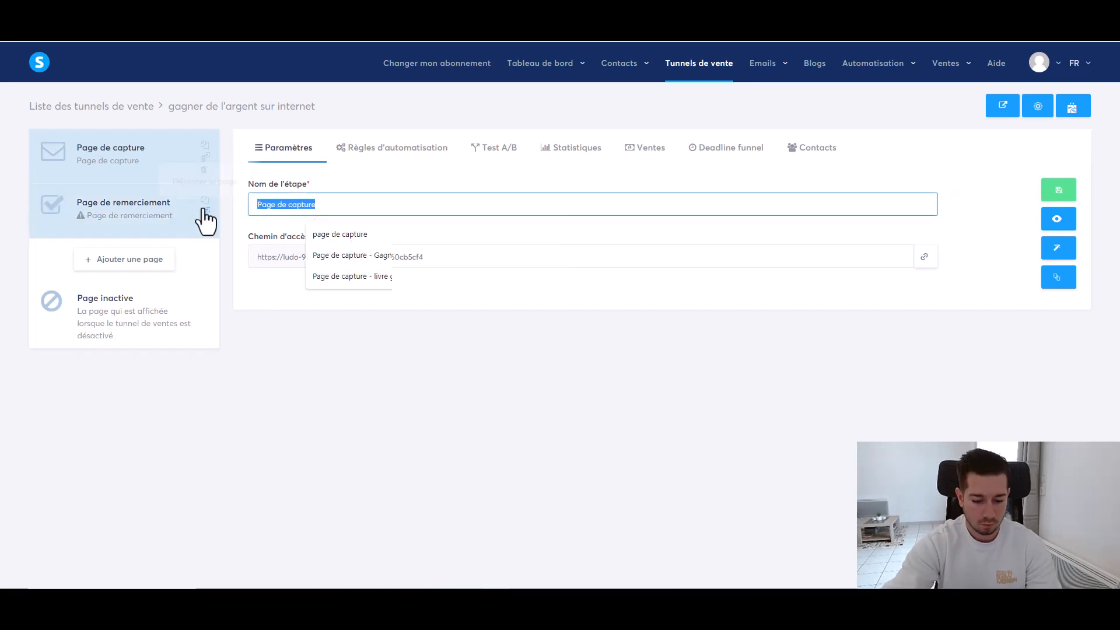
type("etape ")
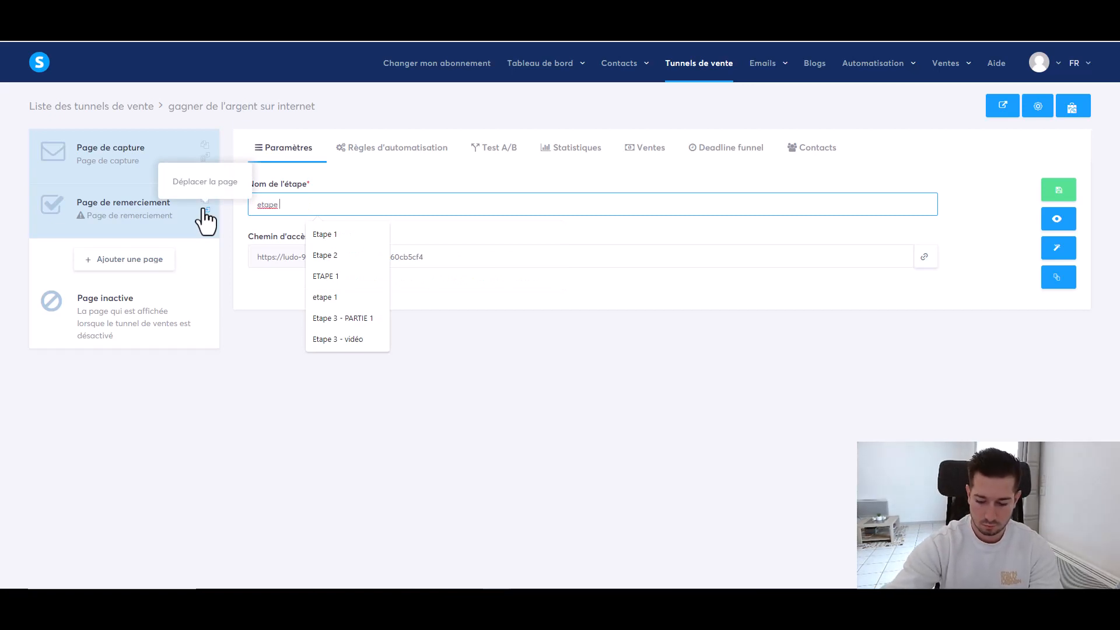
type("1")
key("Tab")
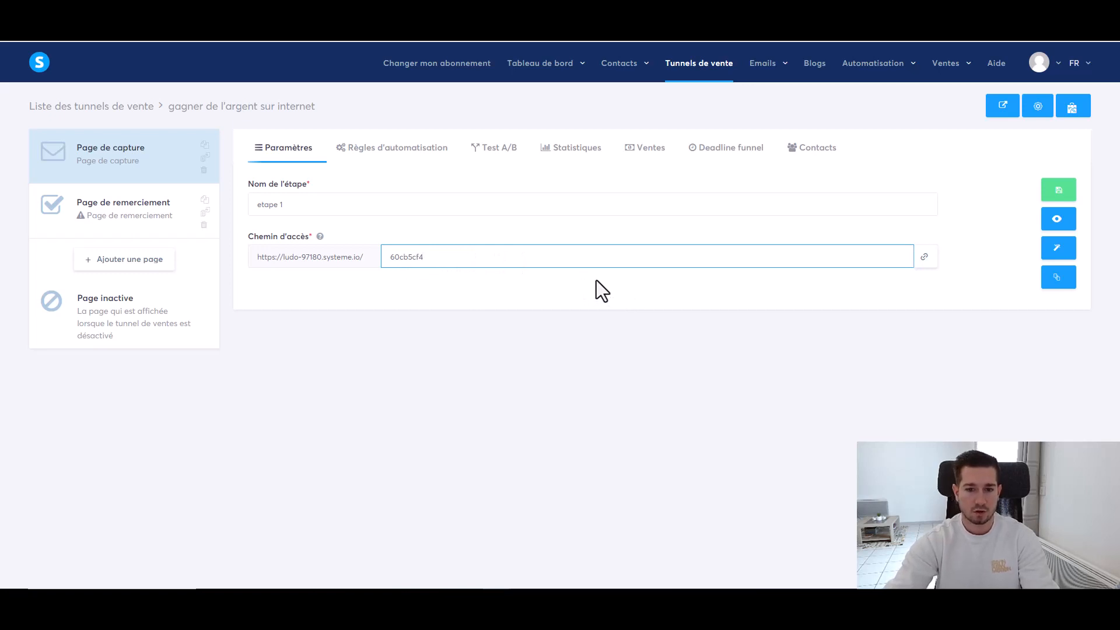
- Set the capture step's access path to 145bc42 and save the step settings
left_click_drag(384, 259, 437, 261)
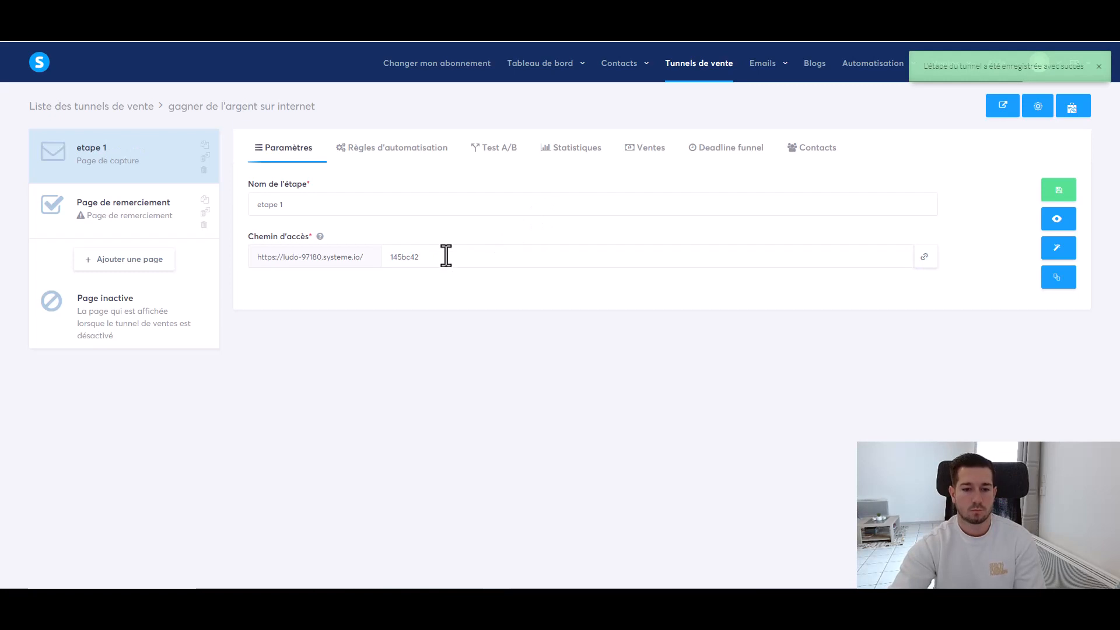
left_click(452, 255)
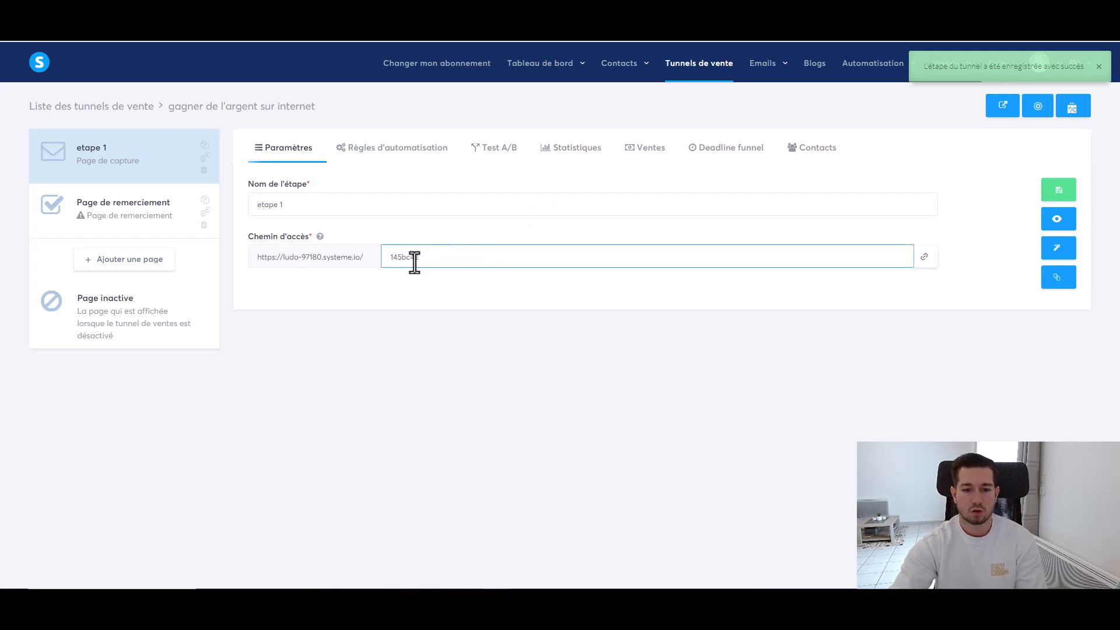
left_click(924, 257)
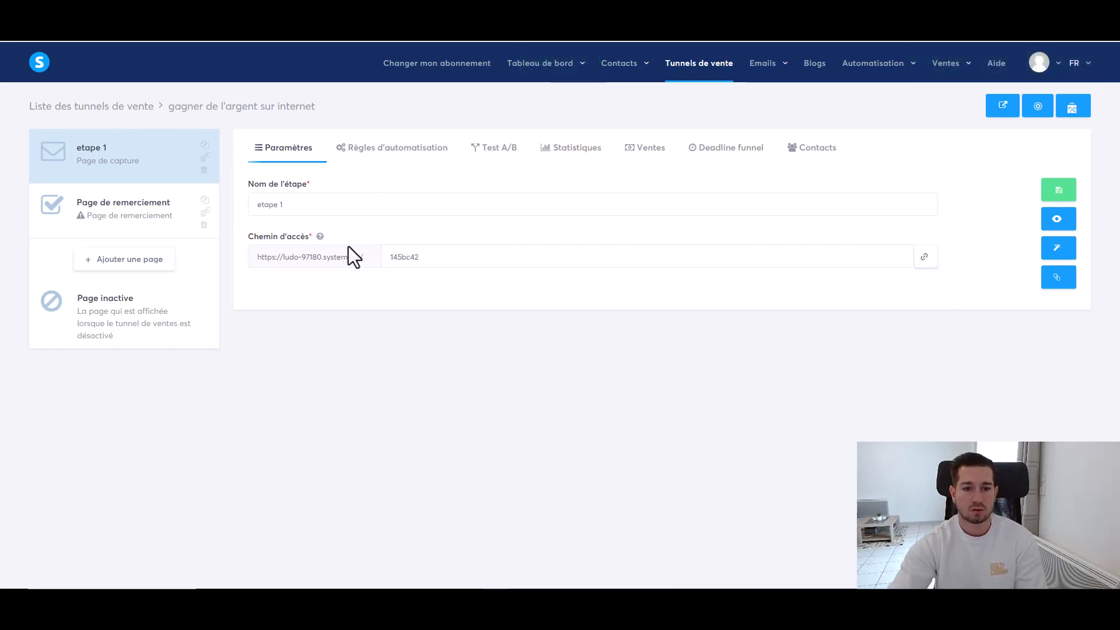
left_click(415, 258)
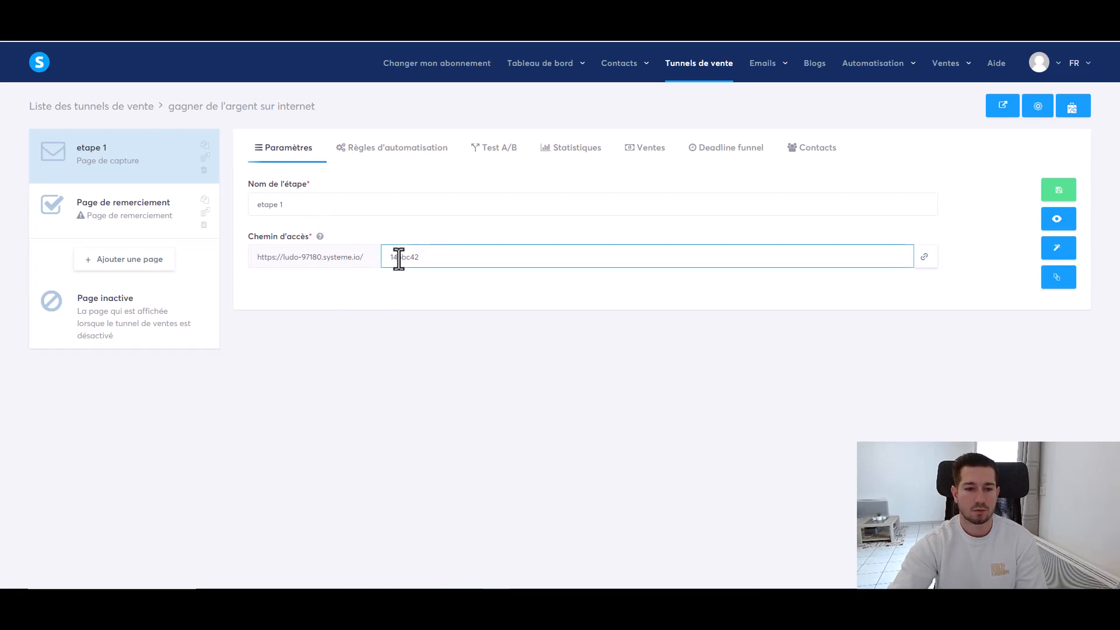
left_click(478, 283)
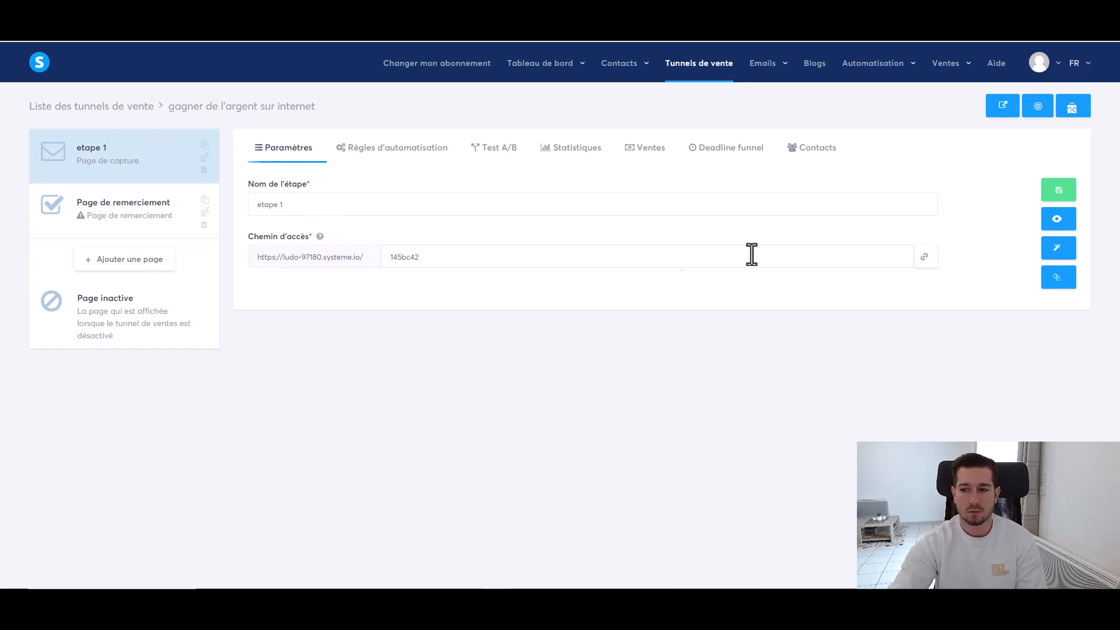
left_click(1061, 194)
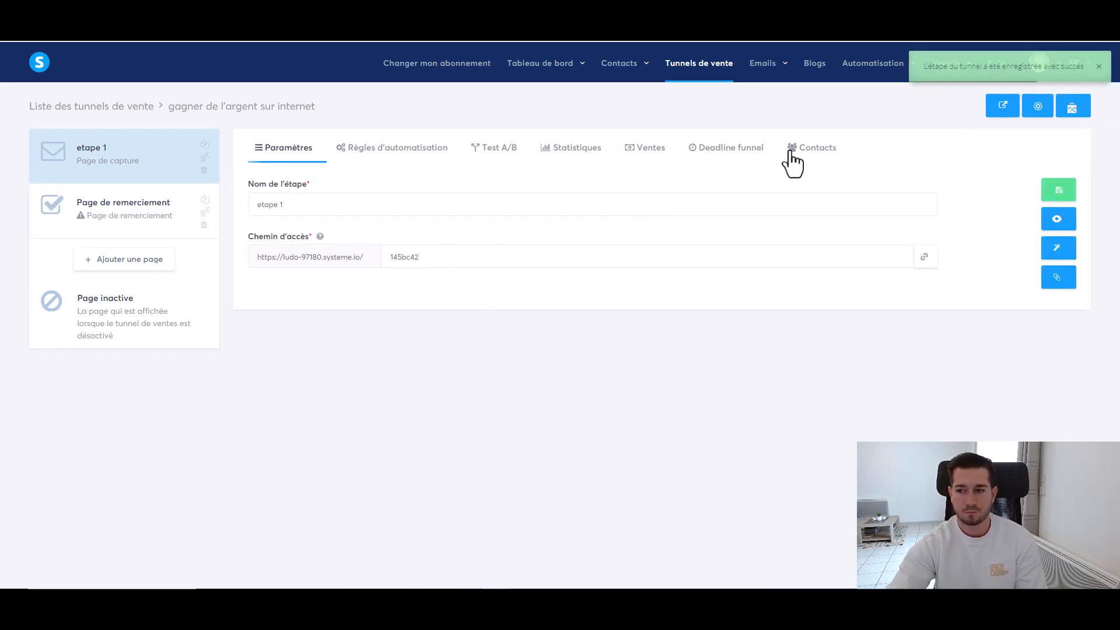
- Open the capture page for editing and replace its main heading with "gagner de l'argent sur internet"
left_click(1062, 257)
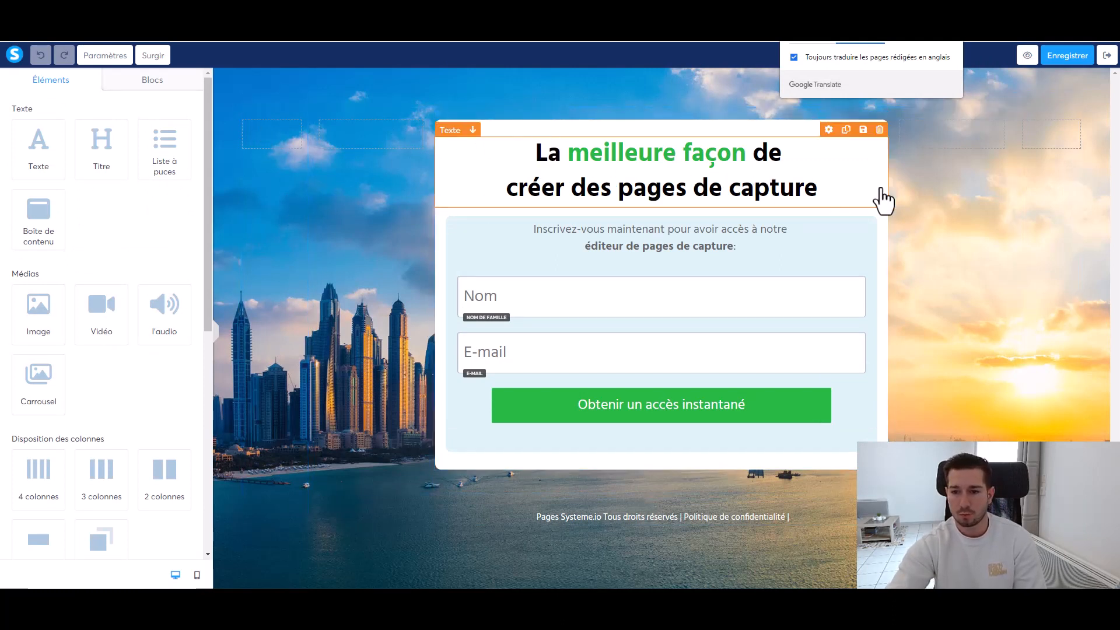
left_click(751, 172)
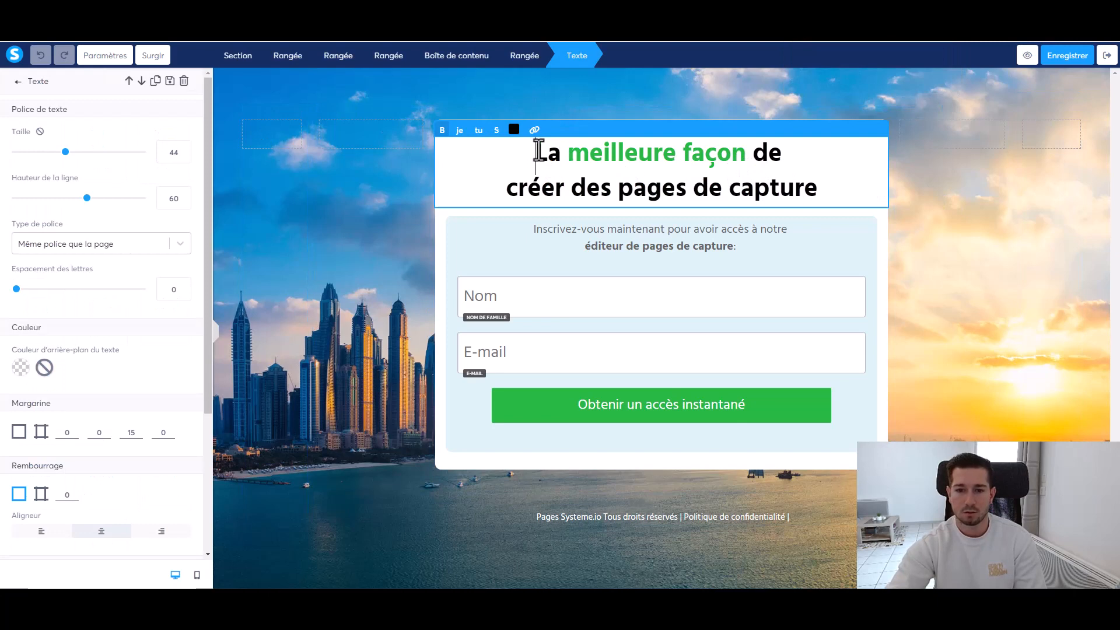
left_click_drag(537, 152, 825, 192)
left_click(821, 187)
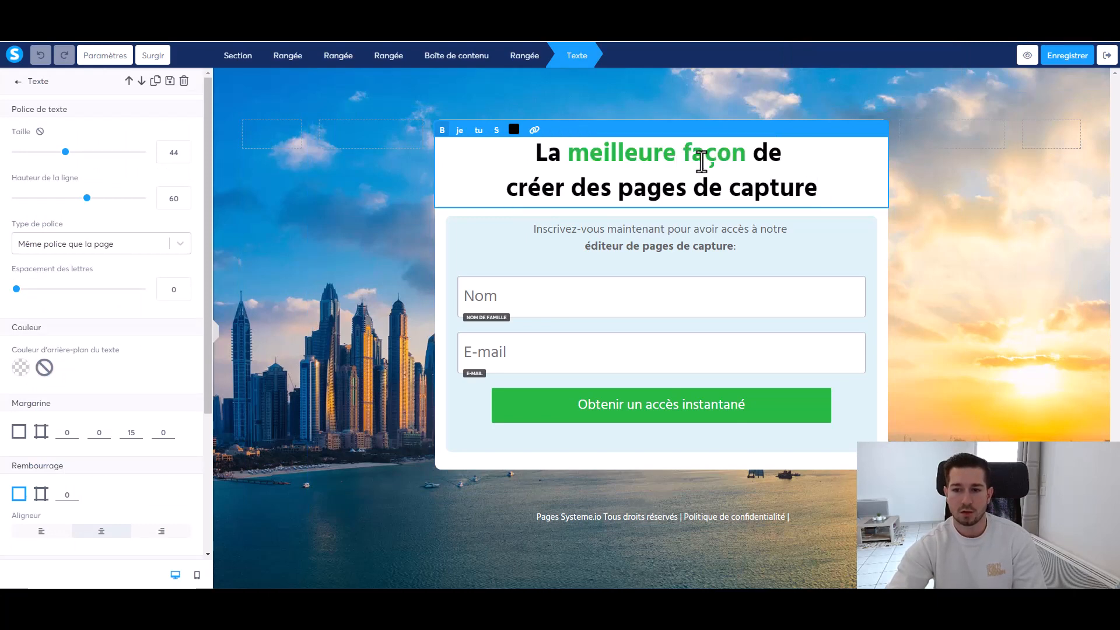
left_click_drag(543, 159, 725, 177)
left_click(818, 185)
left_click(830, 192)
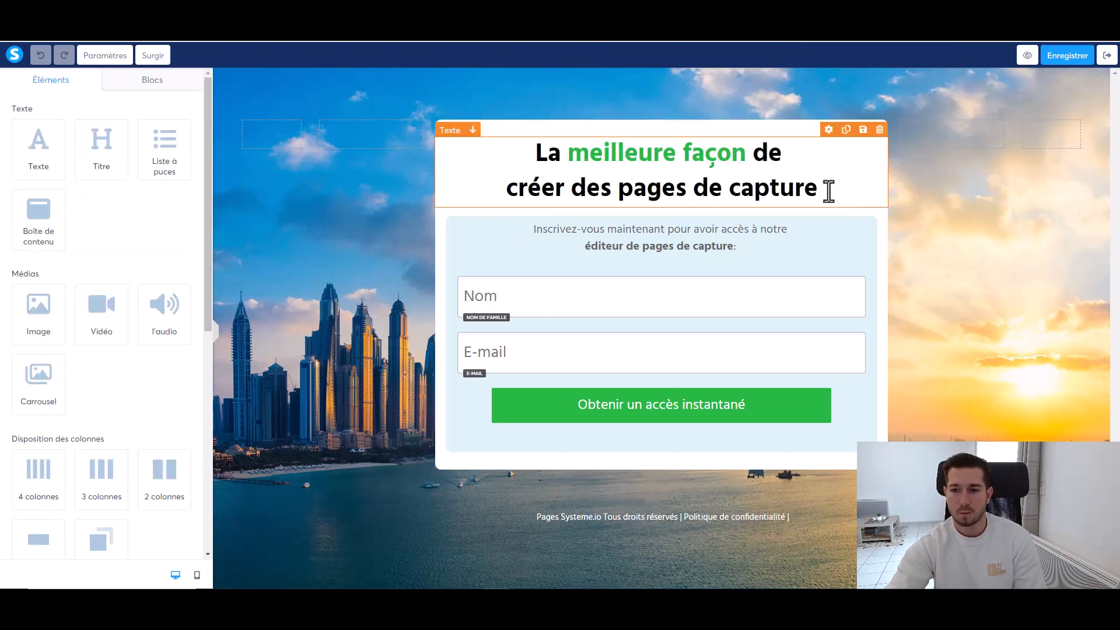
left_click(824, 190)
left_click_drag(825, 191, 520, 150)
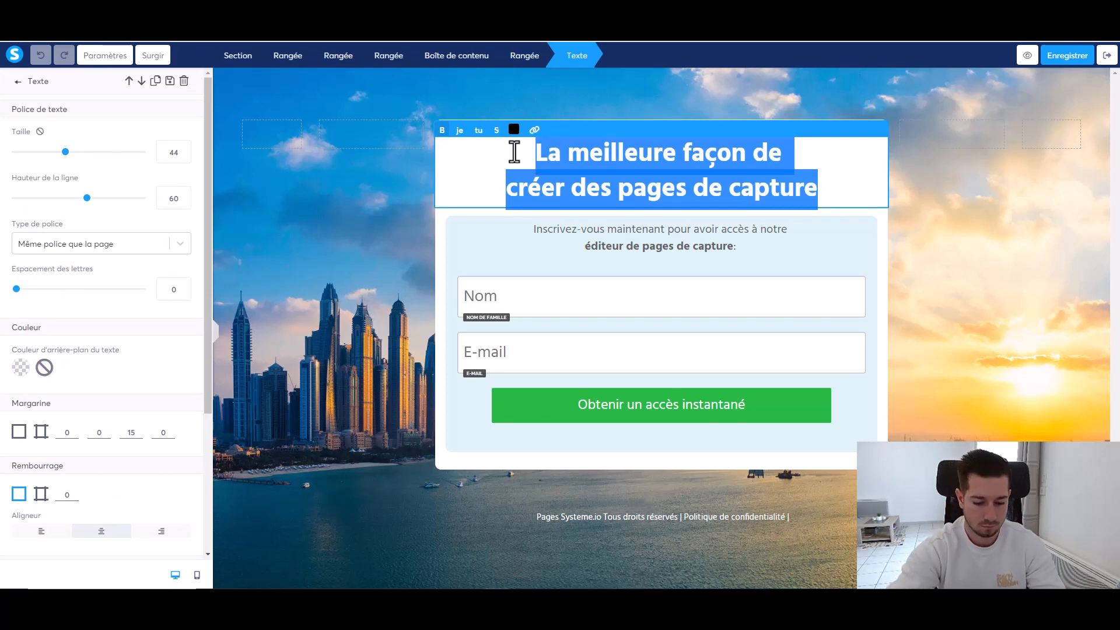
type("gagner de ")
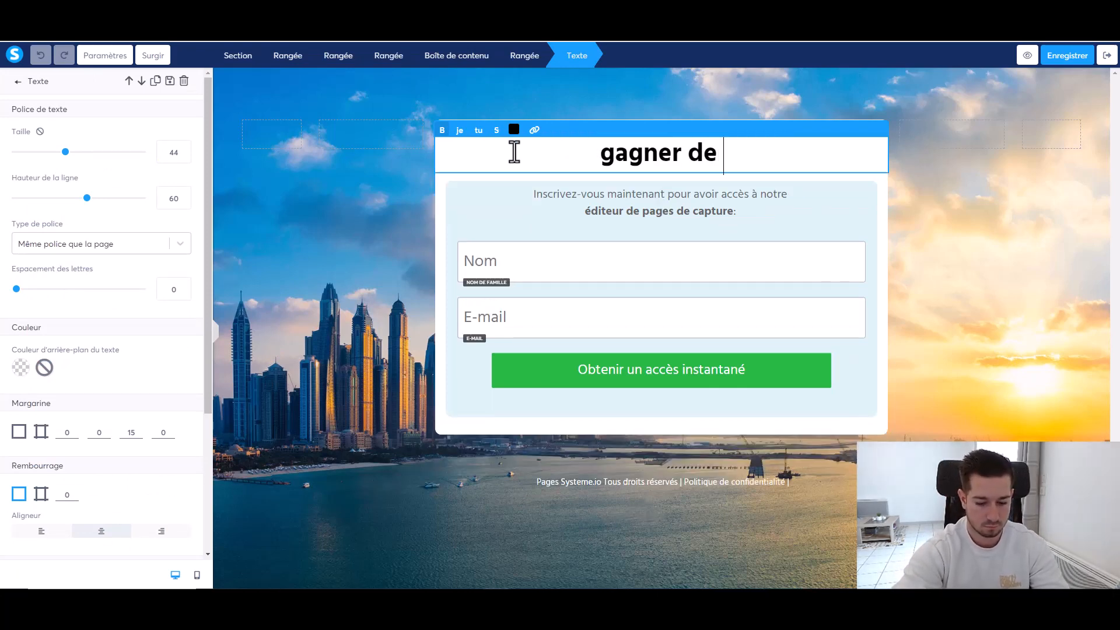
type("l'at")
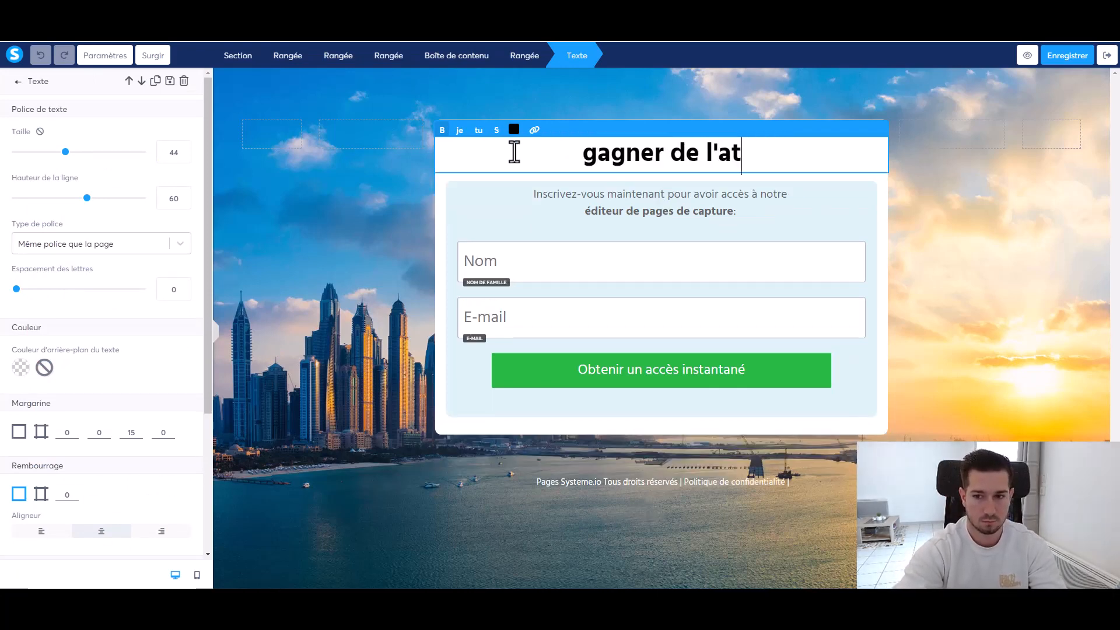
key("BackSpace")
type("r")
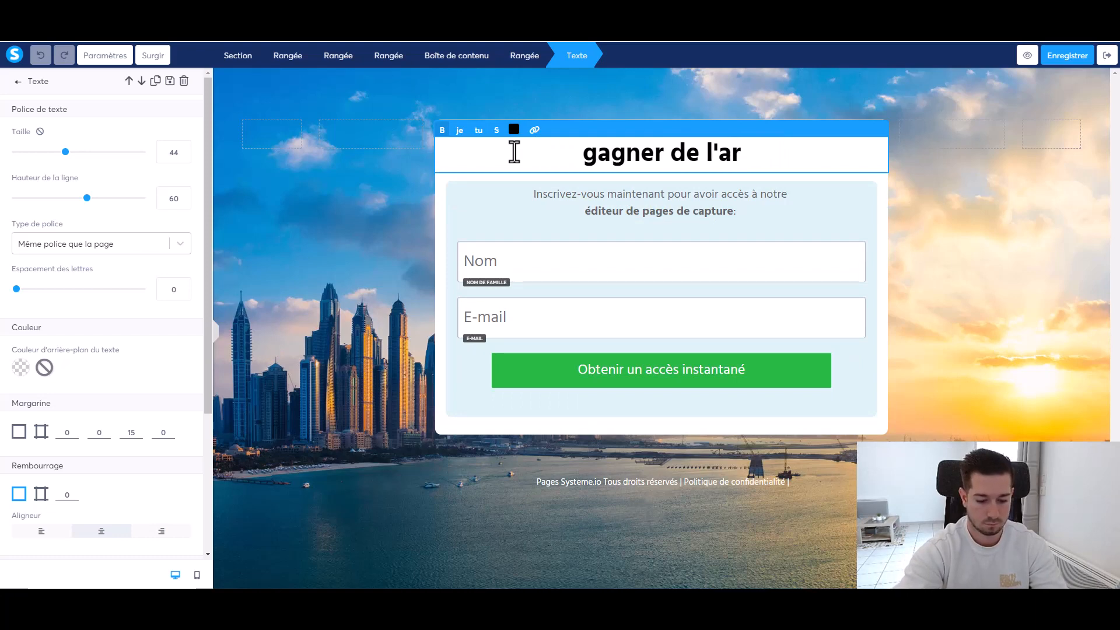
type("gent sur")
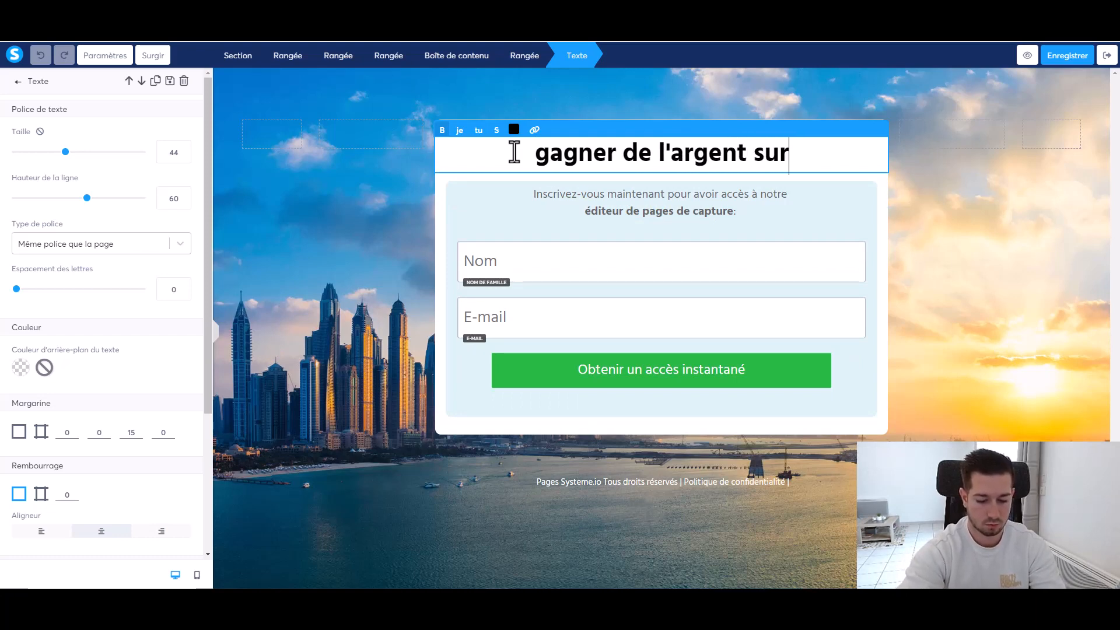
type(" internet")
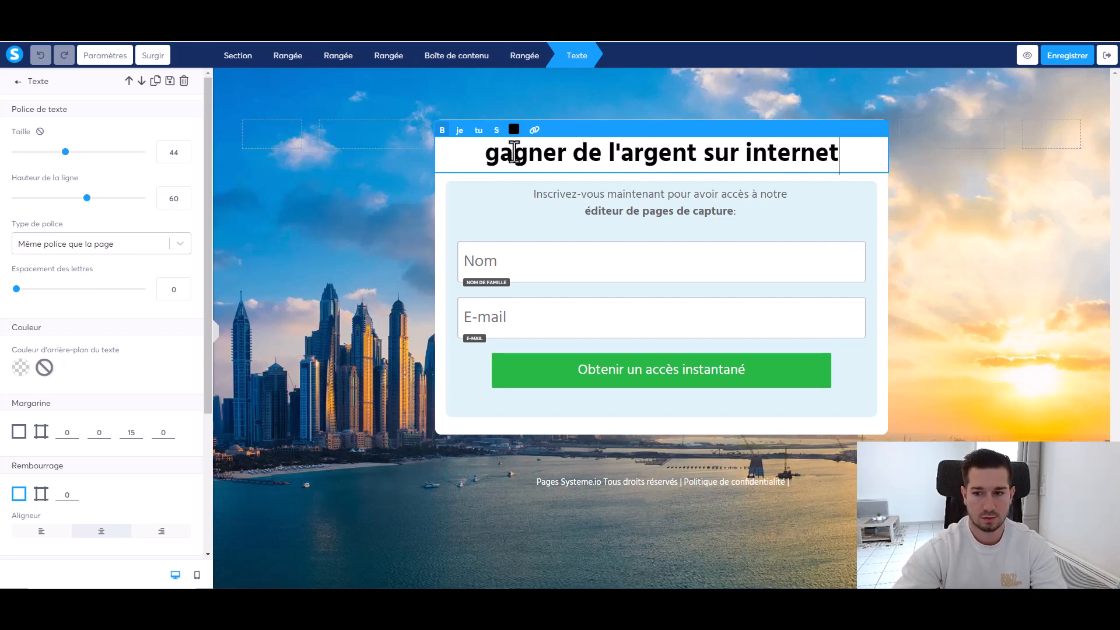
left_click(718, 216)
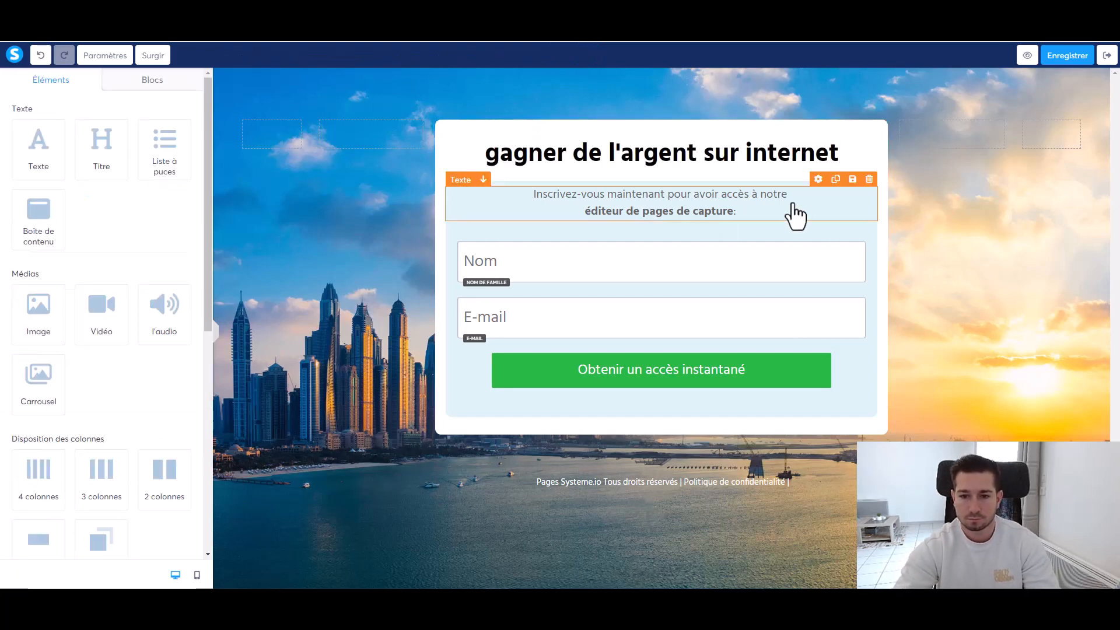
- Check the subtitle and heading text blocks and save the capture page
left_click(694, 207)
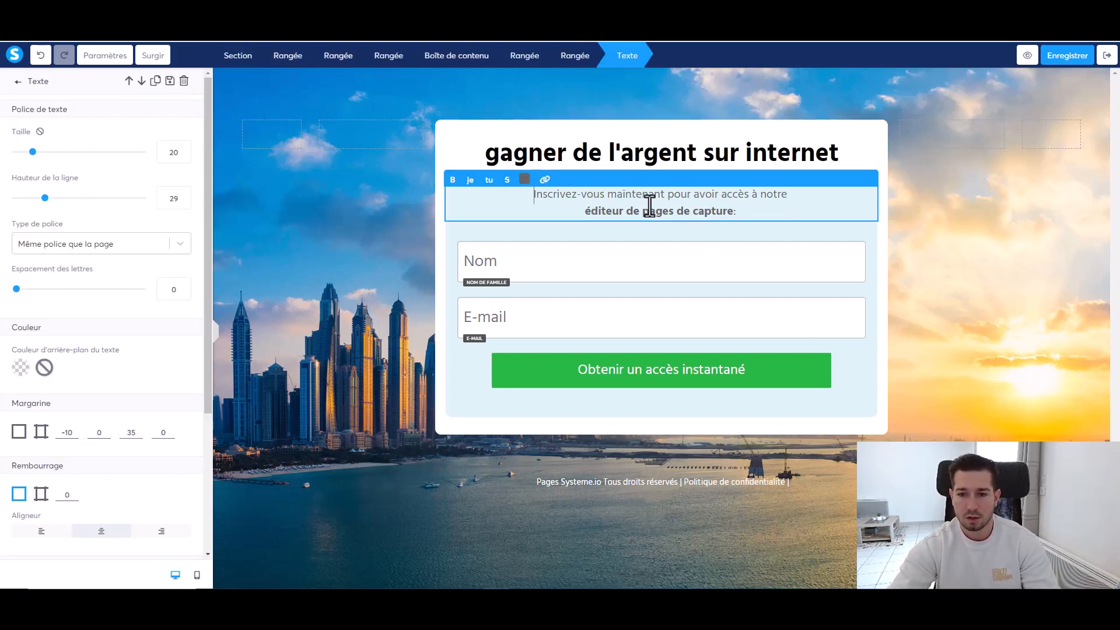
left_click(681, 156)
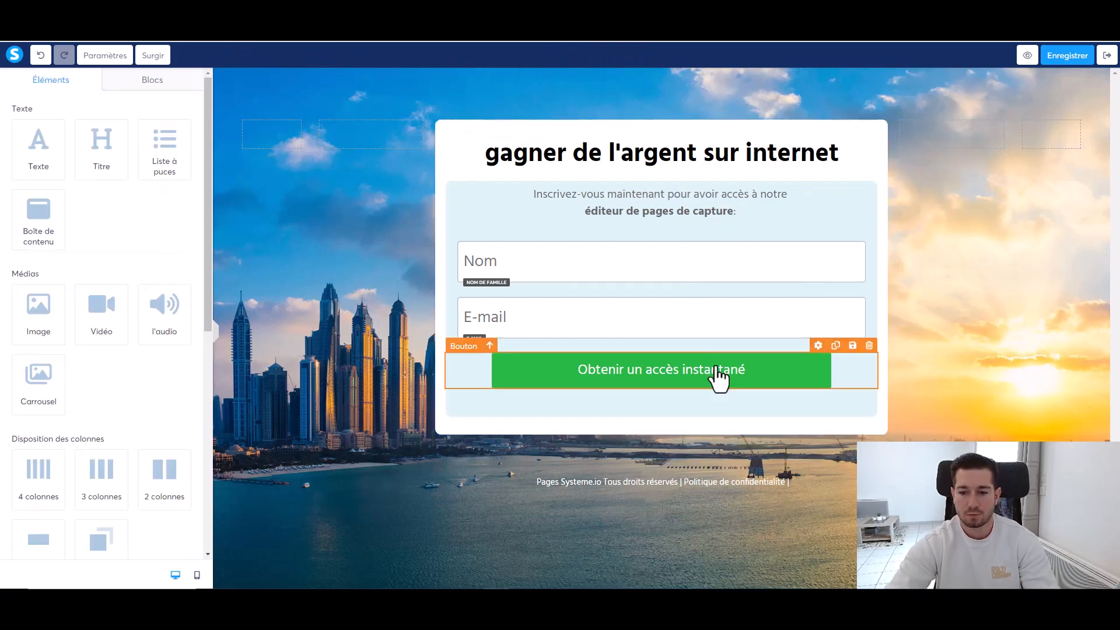
left_click(1065, 58)
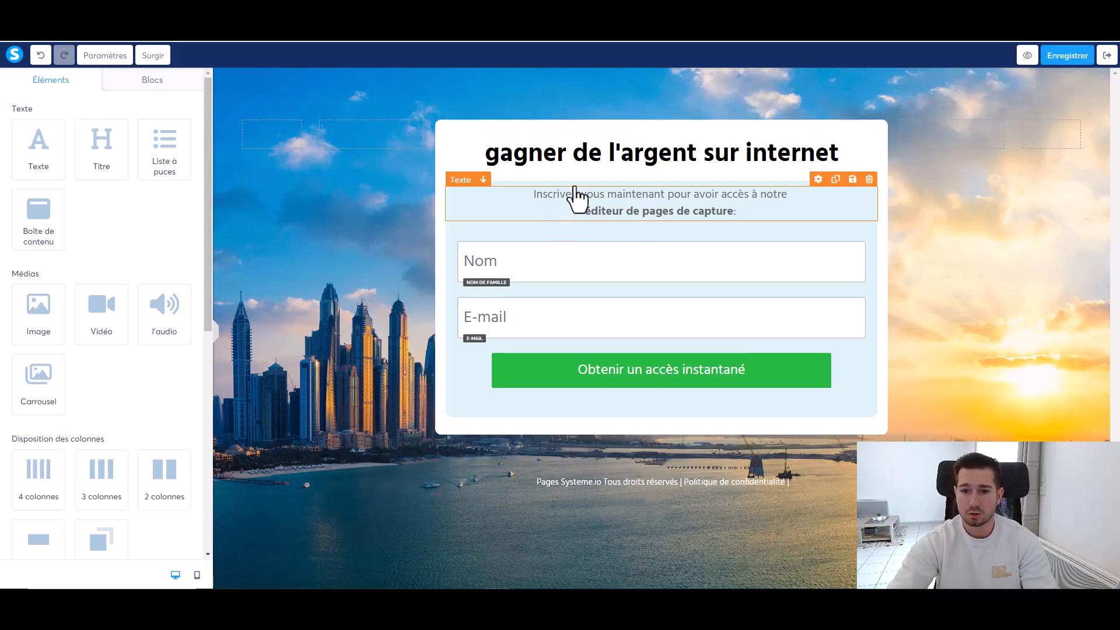
left_click(585, 166)
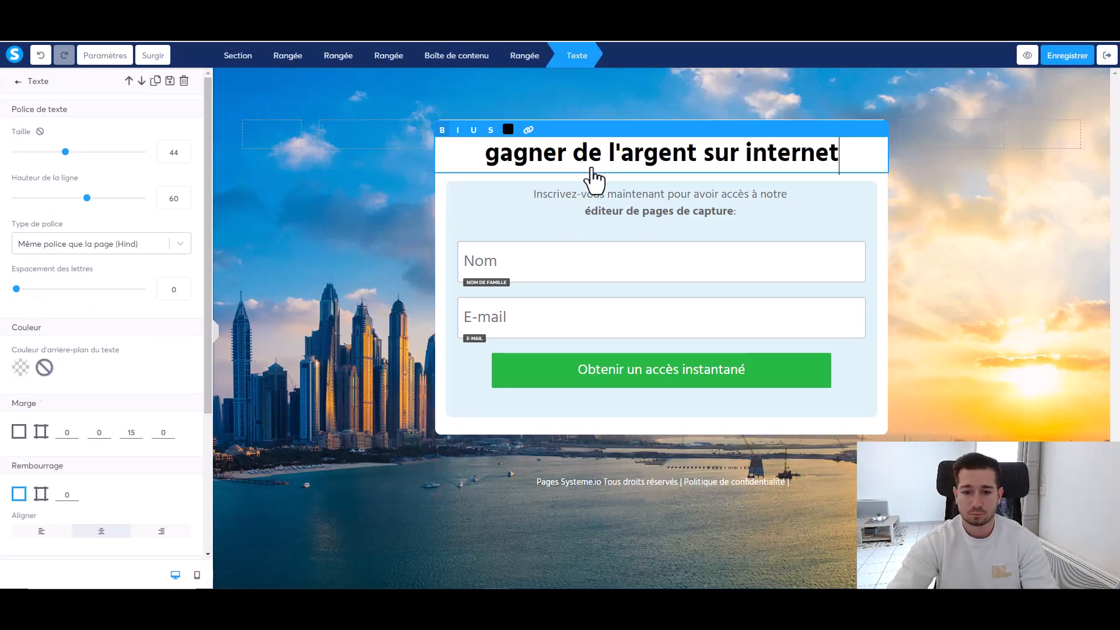
left_click(650, 267)
left_click(608, 170)
left_click(586, 262)
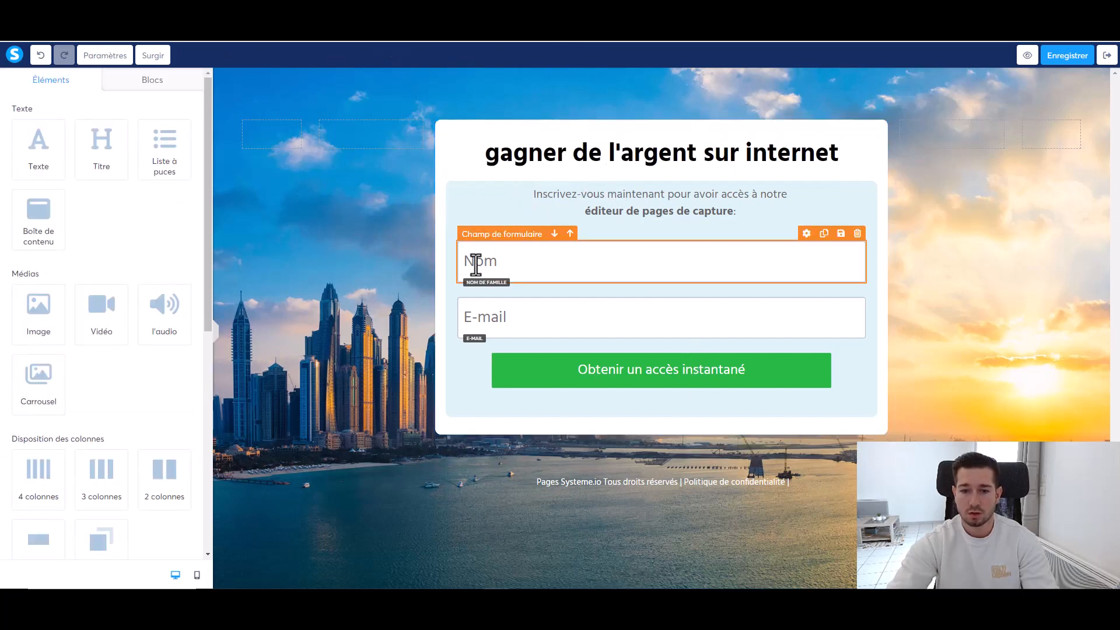
- Delete the "Nom" form field from the capture form, keeping the e-mail field
left_click(533, 323)
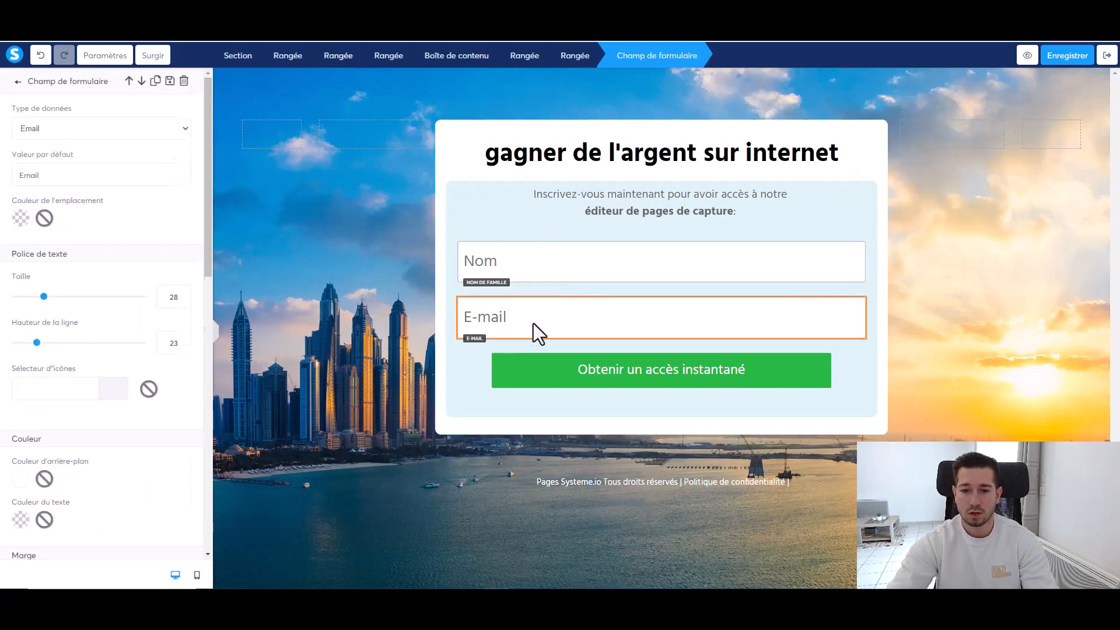
left_click(649, 264)
left_click(800, 252)
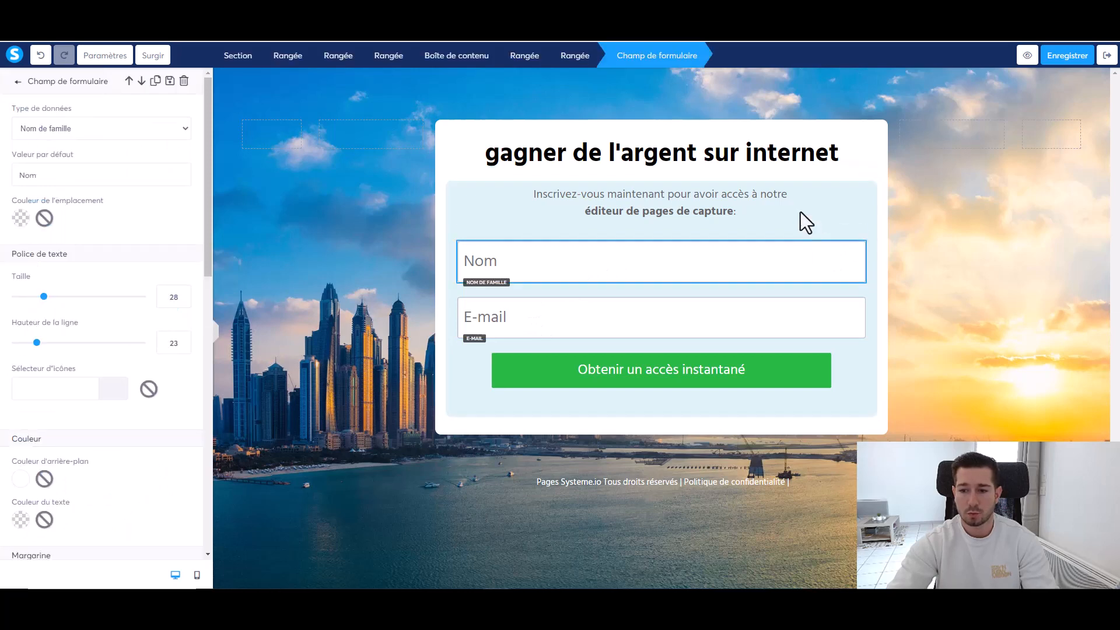
left_click(752, 225)
left_click(842, 251)
left_click(858, 232)
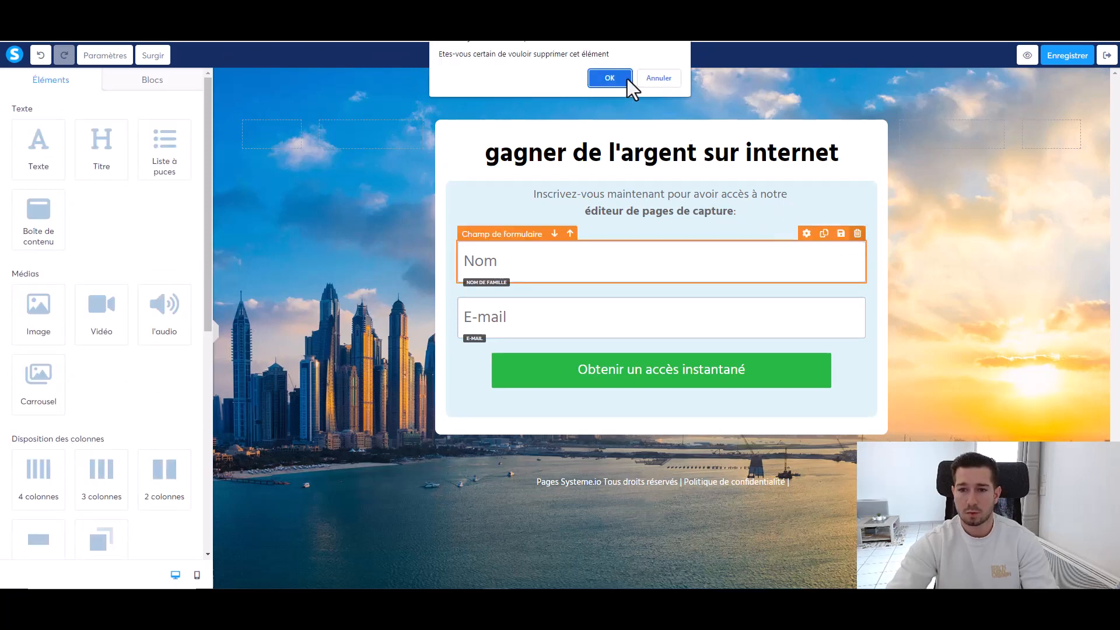
left_click(626, 78)
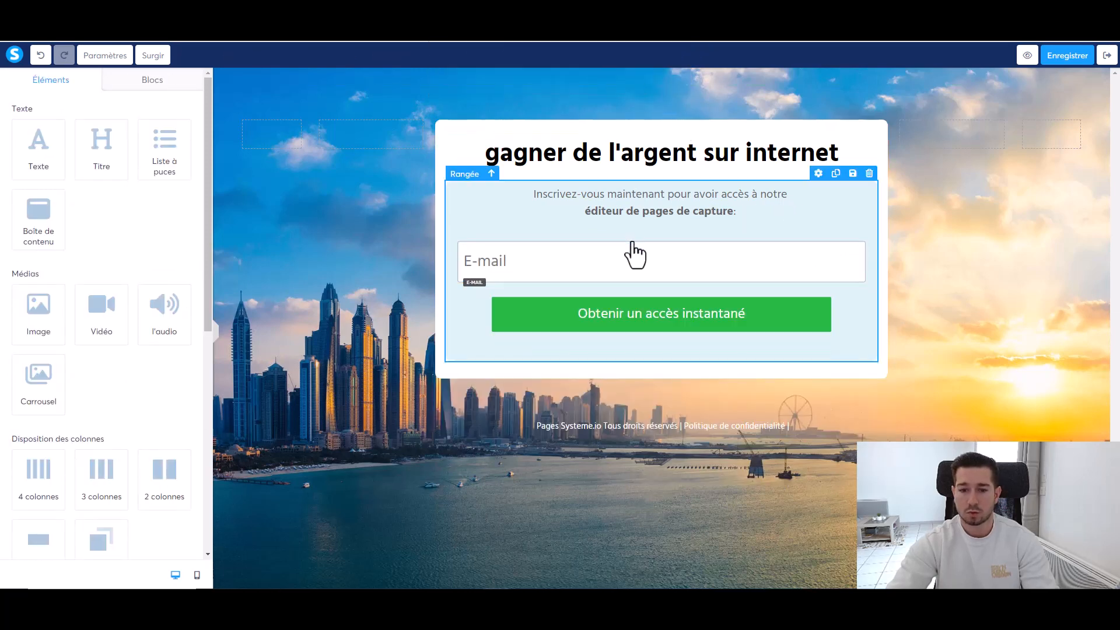
- Set the background colour of the "Obtenir un accès instantané" button to the default blue 4A90E2
left_click(712, 263)
left_click(669, 280)
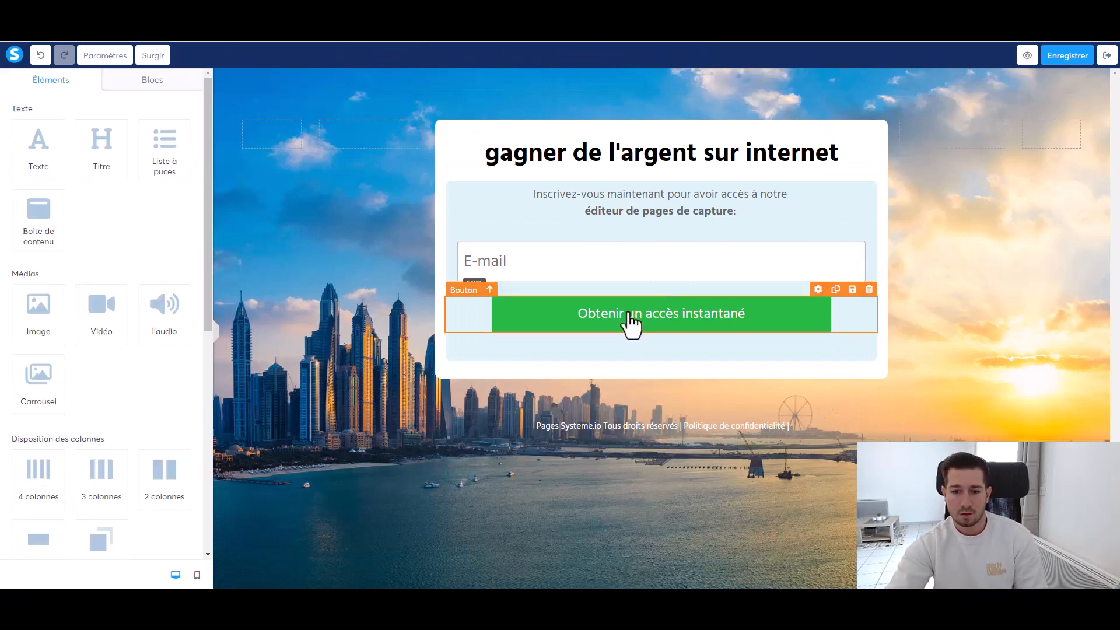
left_click(557, 321)
scroll(146, 328, "down", 3)
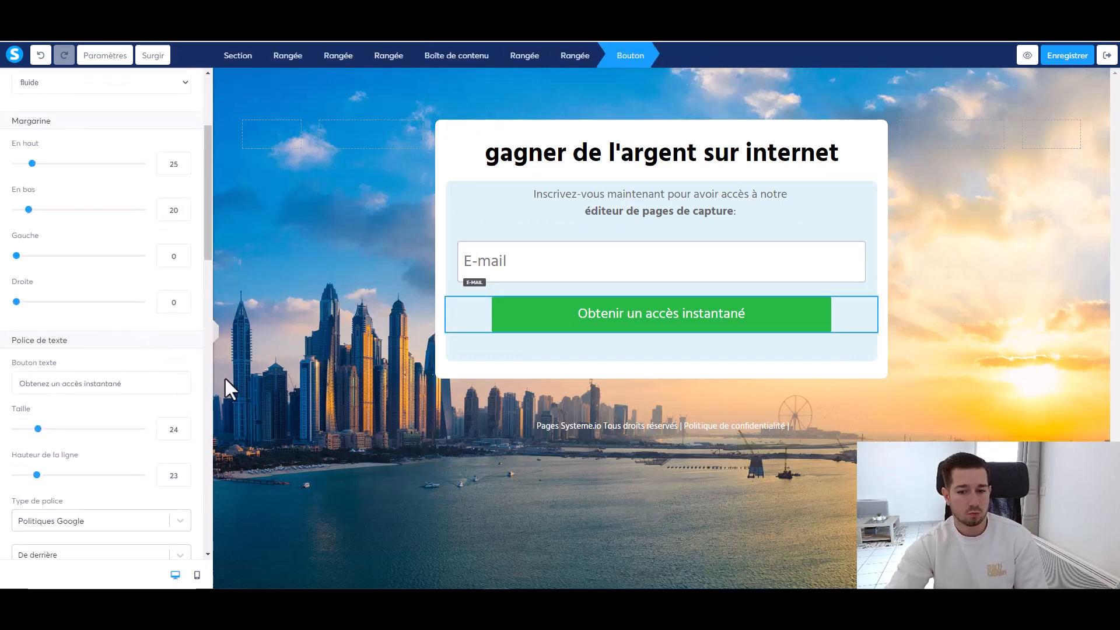
scroll(102, 317, "down", 3)
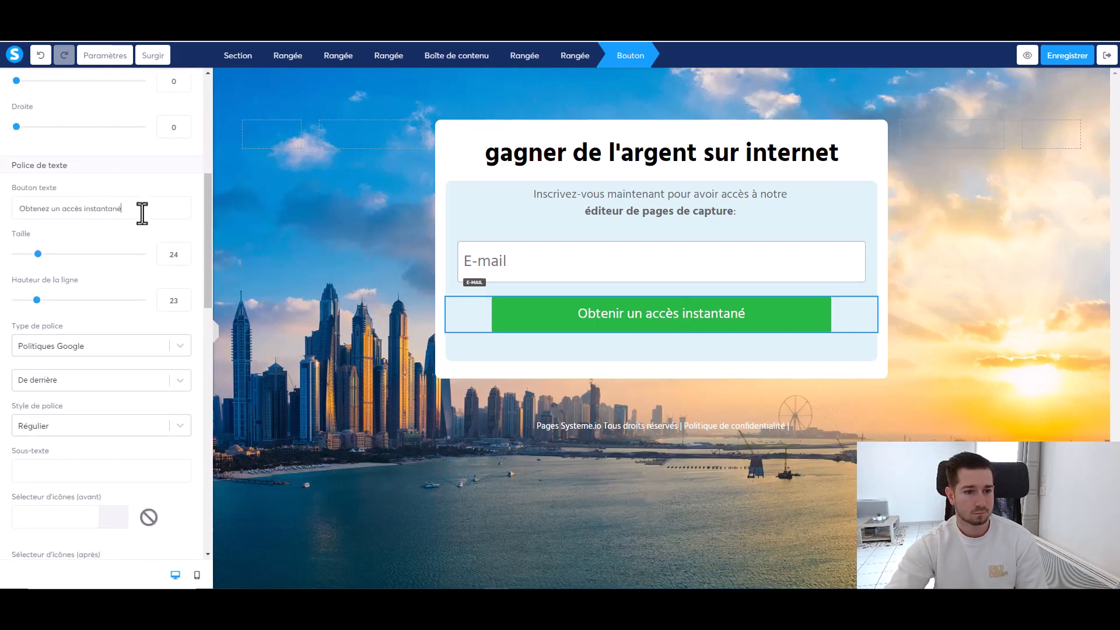
left_click_drag(81, 209, 148, 210)
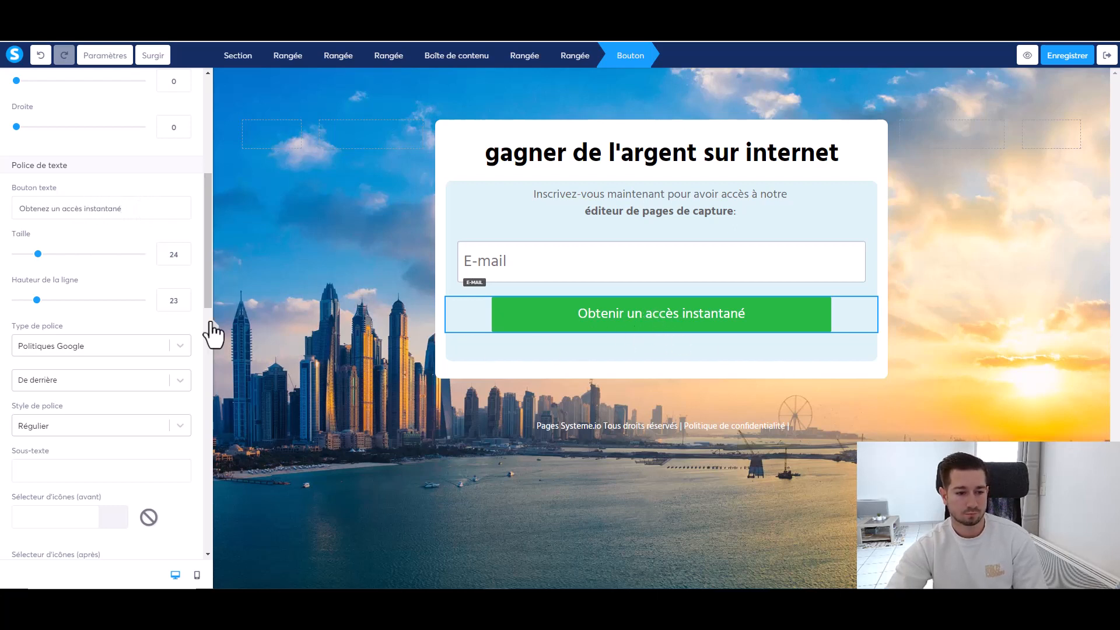
scroll(139, 369, "down", 6)
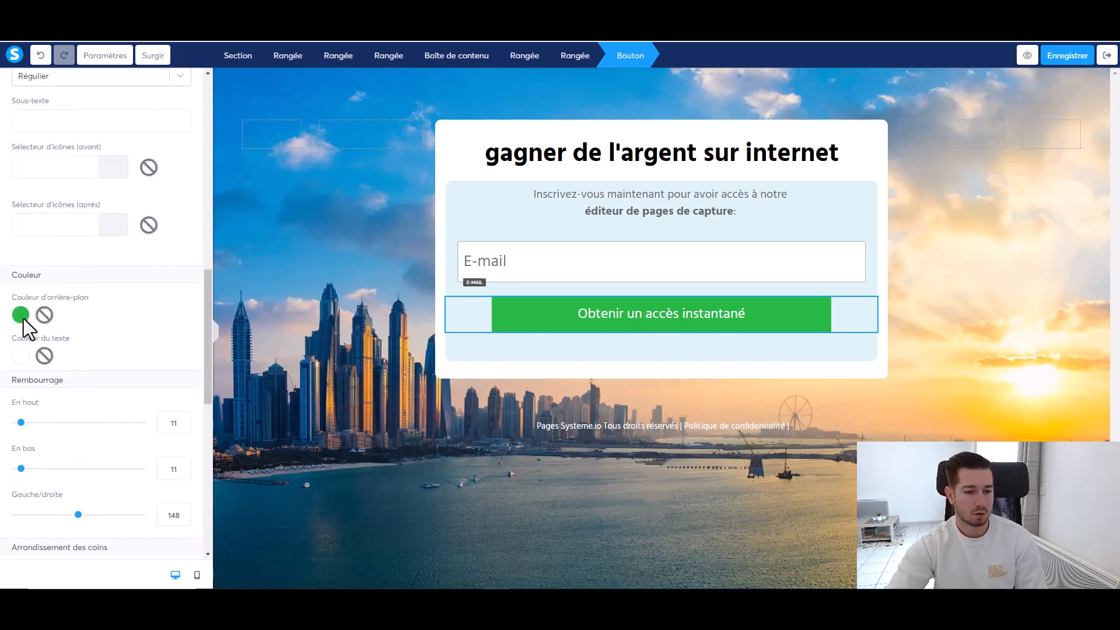
left_click(21, 315)
scroll(129, 415, "down", 1)
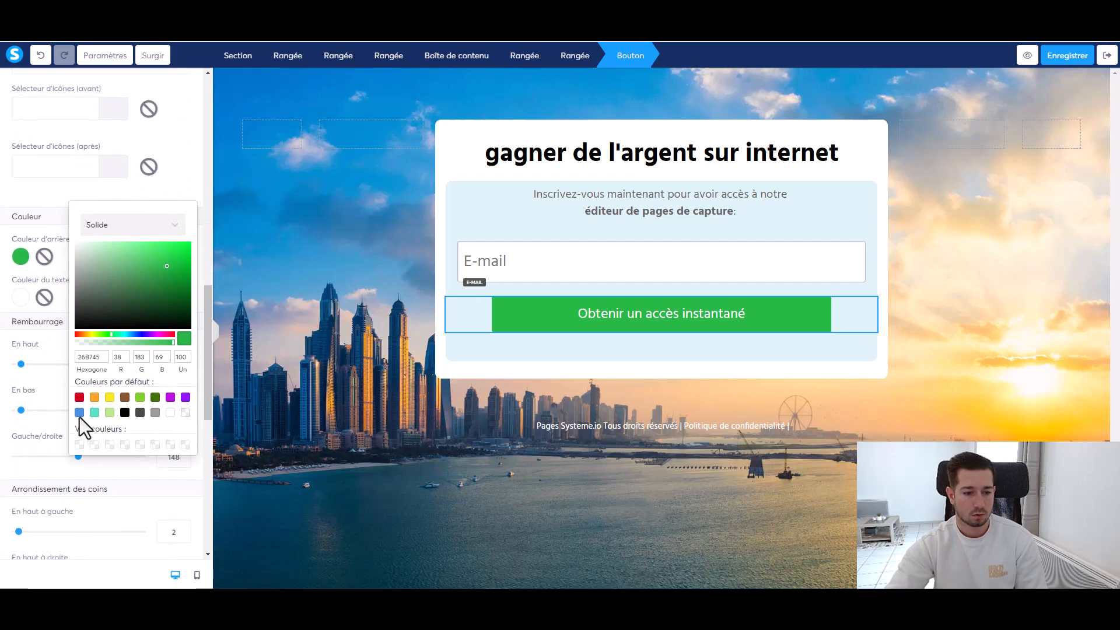
left_click(79, 414)
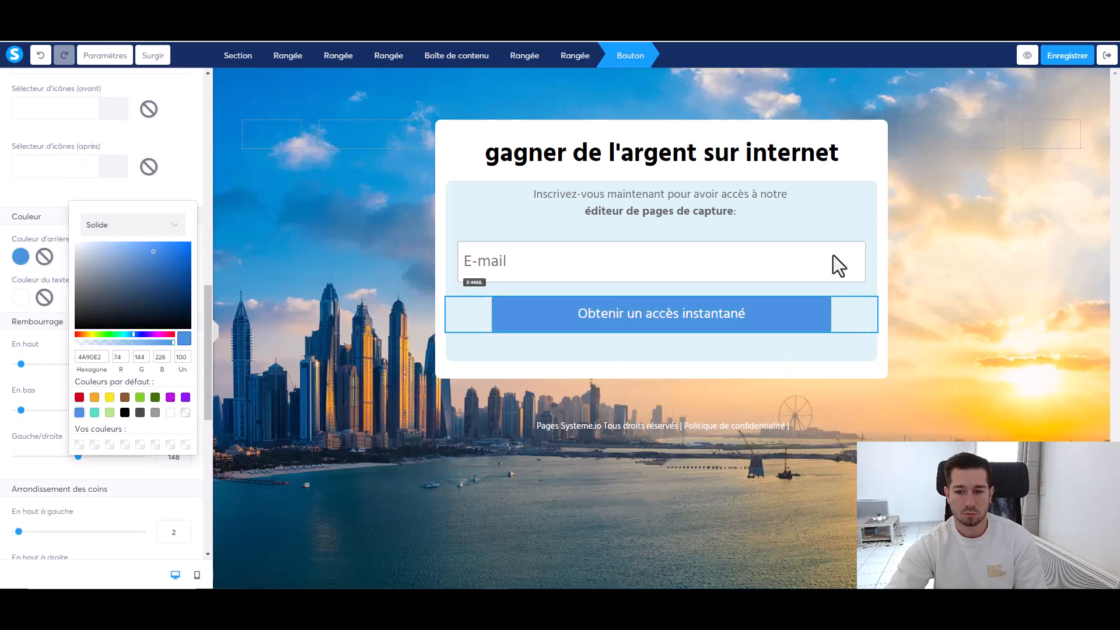
left_click(64, 477)
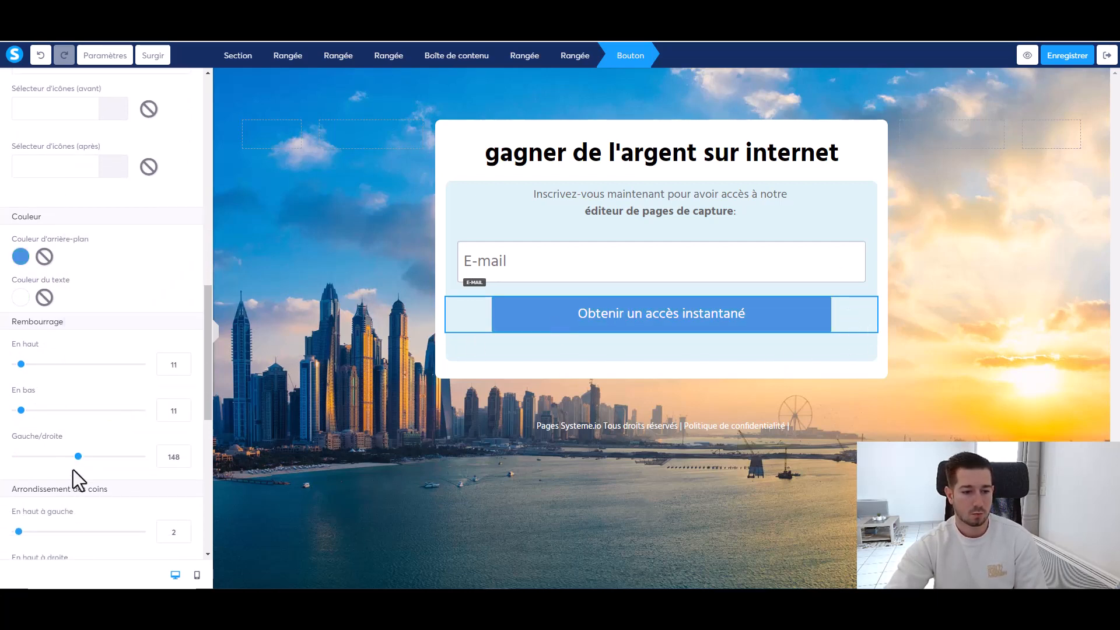
- Give the "Obtenir un accès instantané" button the "Ombre floue" shadow and save the page
scroll(87, 472, "down", 5)
scroll(136, 446, "down", 1)
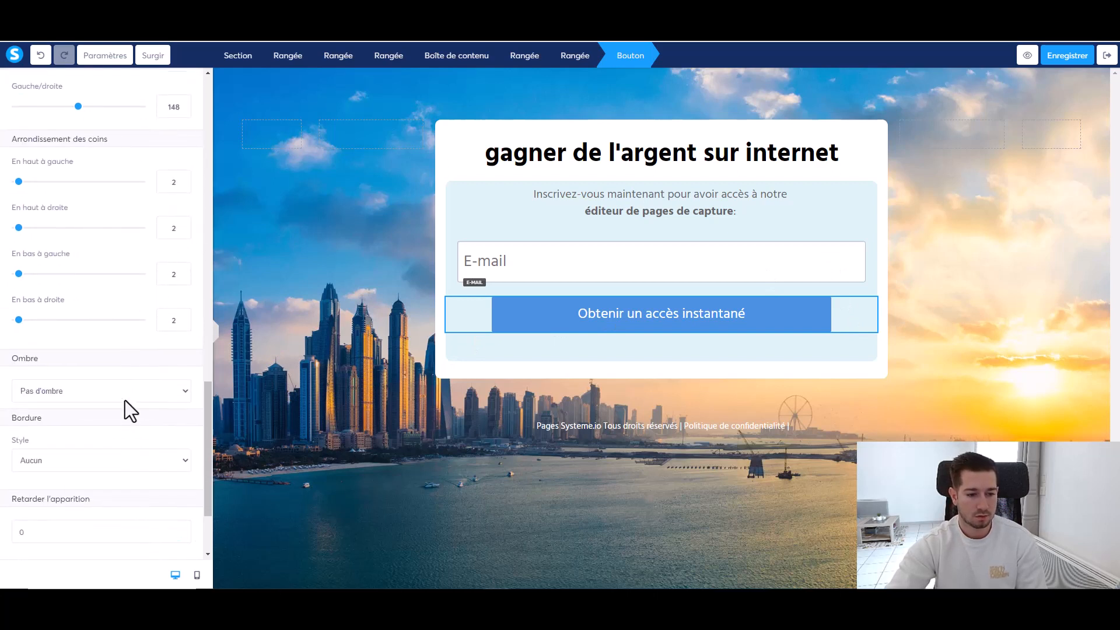
left_click(130, 391)
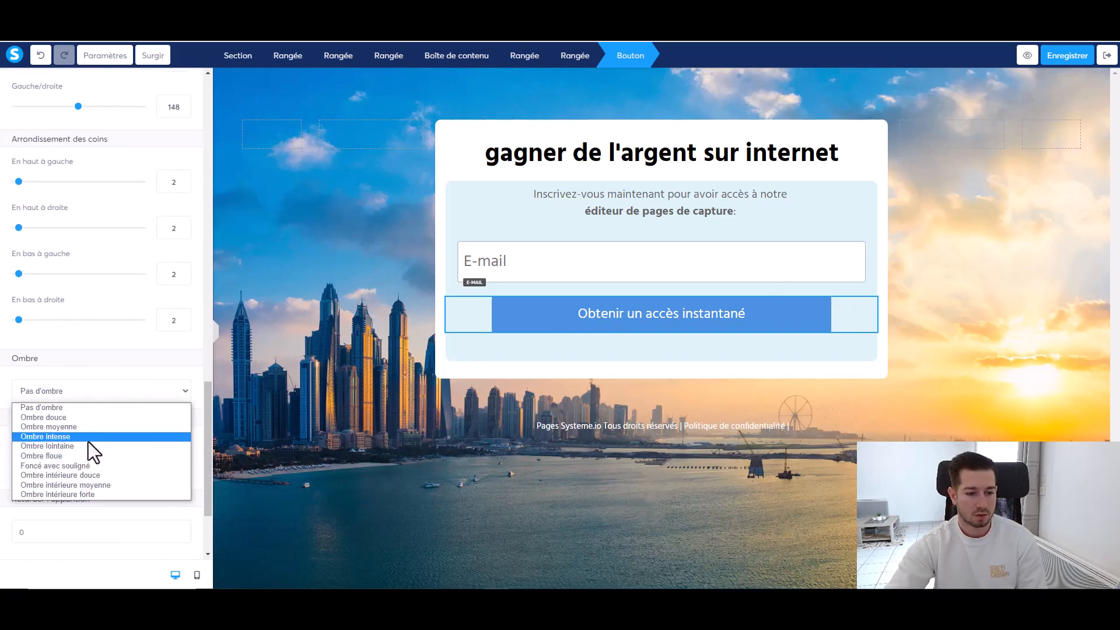
left_click(72, 457)
left_click(1066, 56)
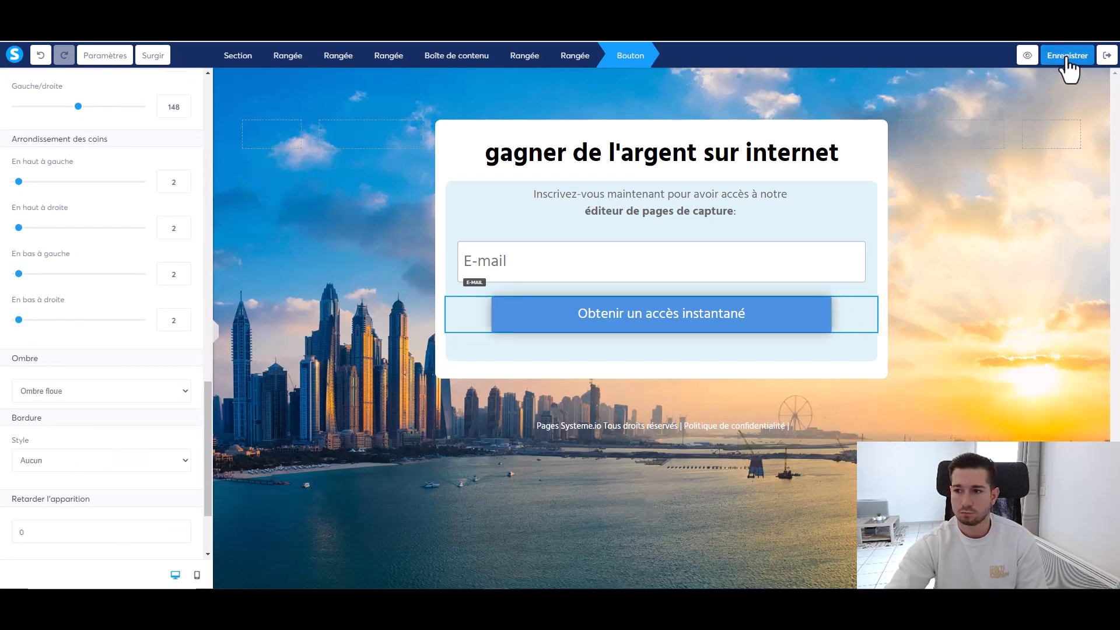
left_click(1031, 80)
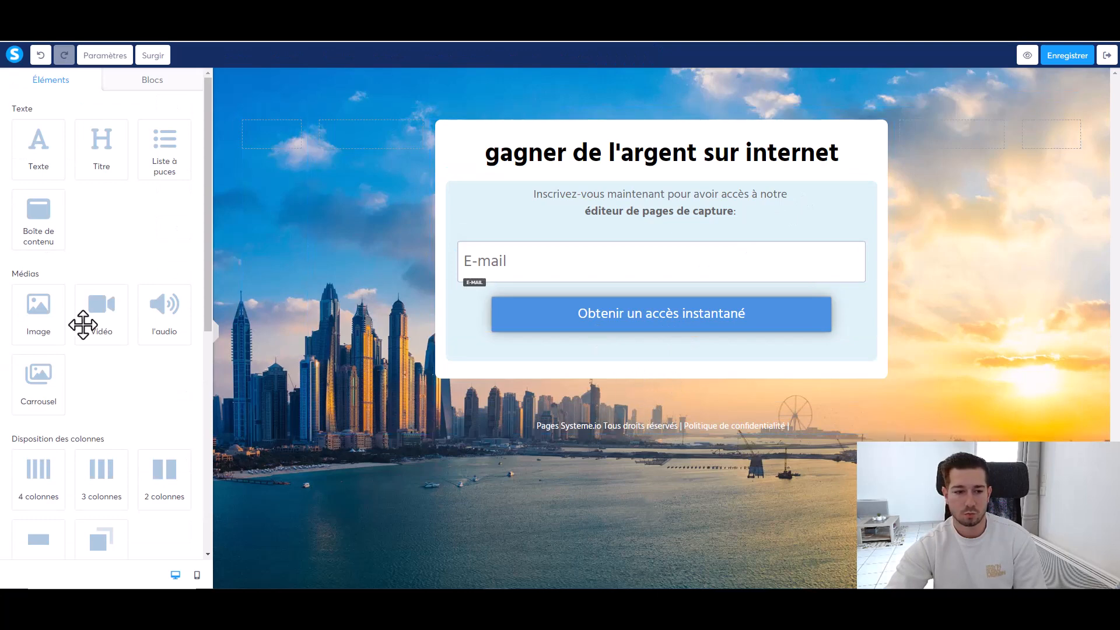
scroll(106, 317, "down", 2)
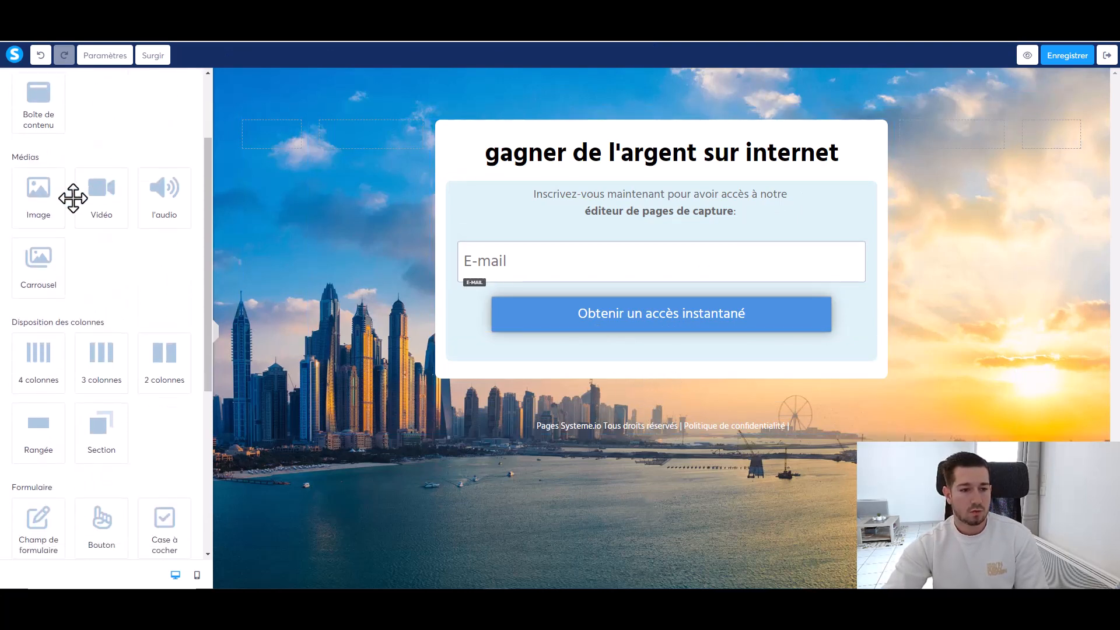
left_click(613, 169)
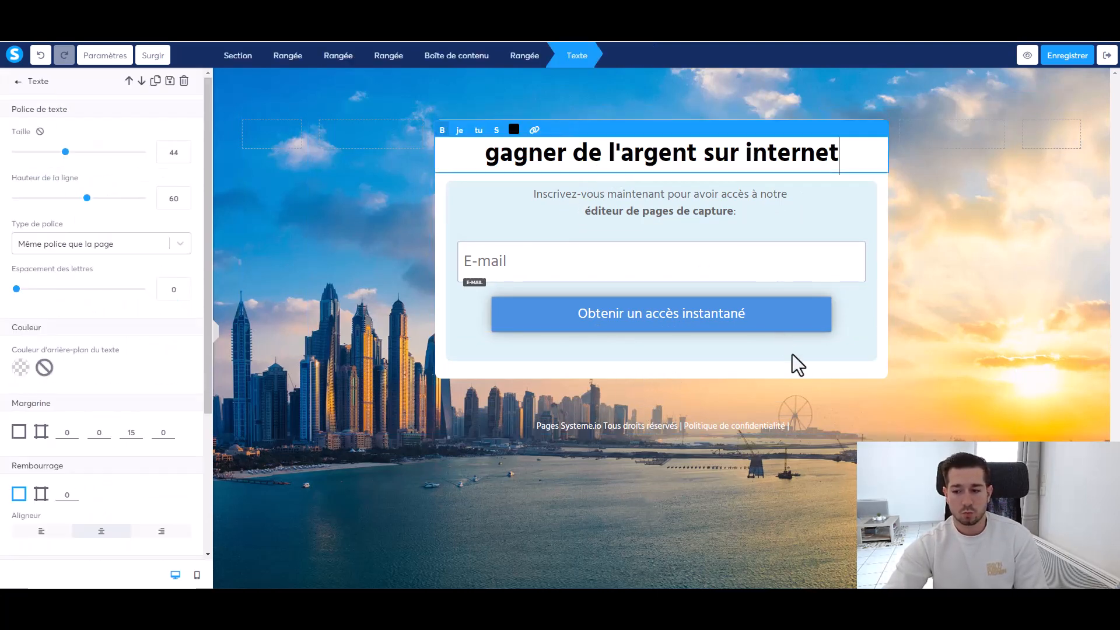
left_click(645, 230)
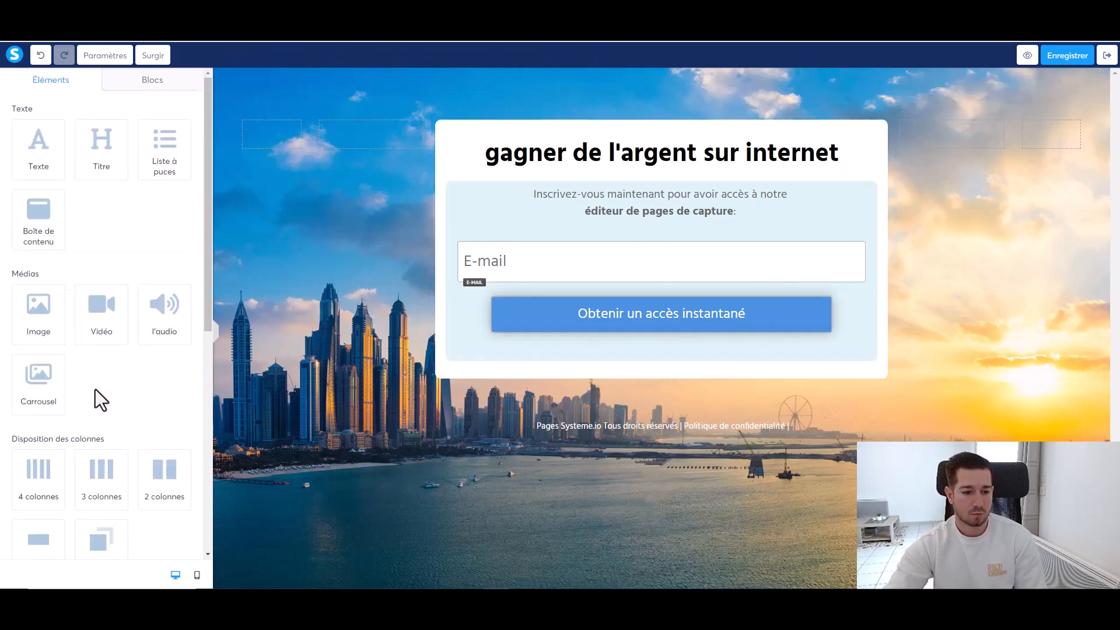
left_click(612, 155)
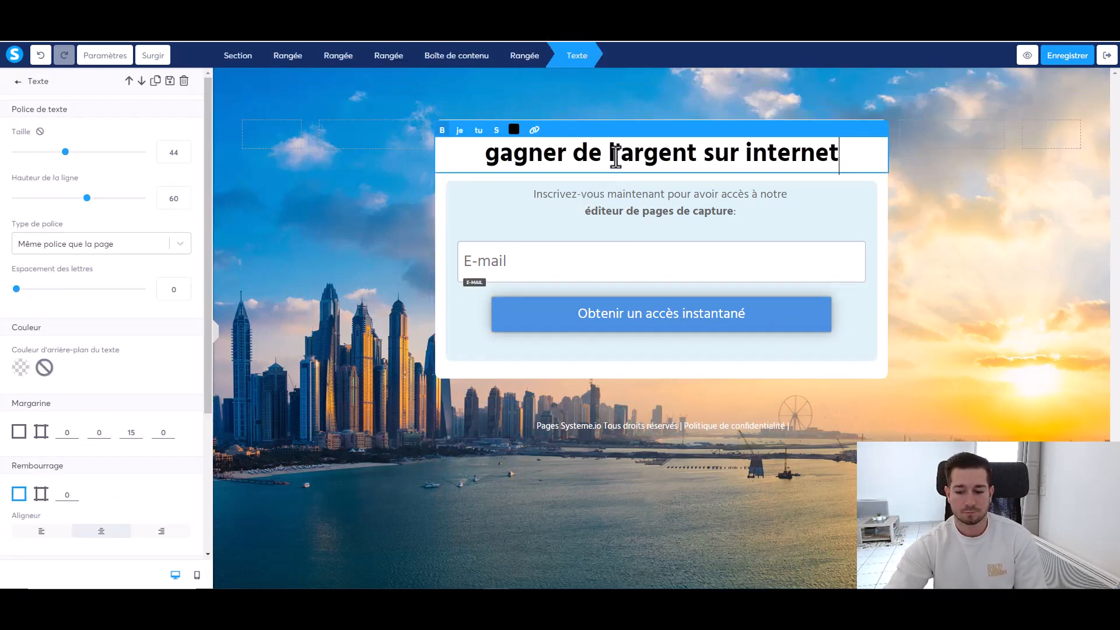
left_click(581, 224)
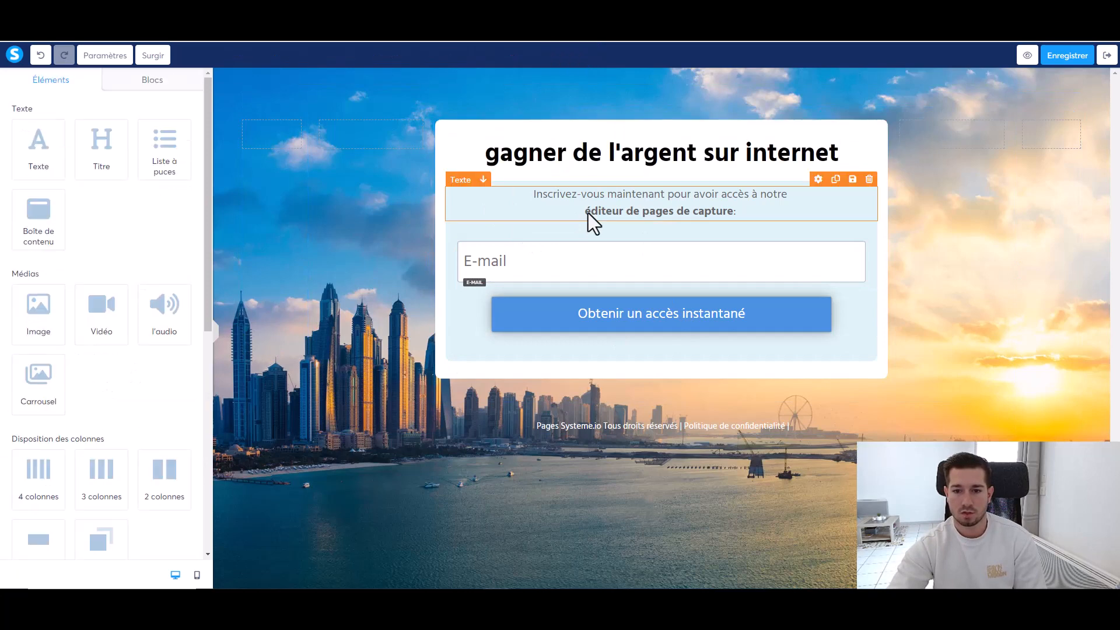
- Set the "Obtenir un accès instantané" button's action to "Enregistrer le contact" and save the page
left_click(664, 327)
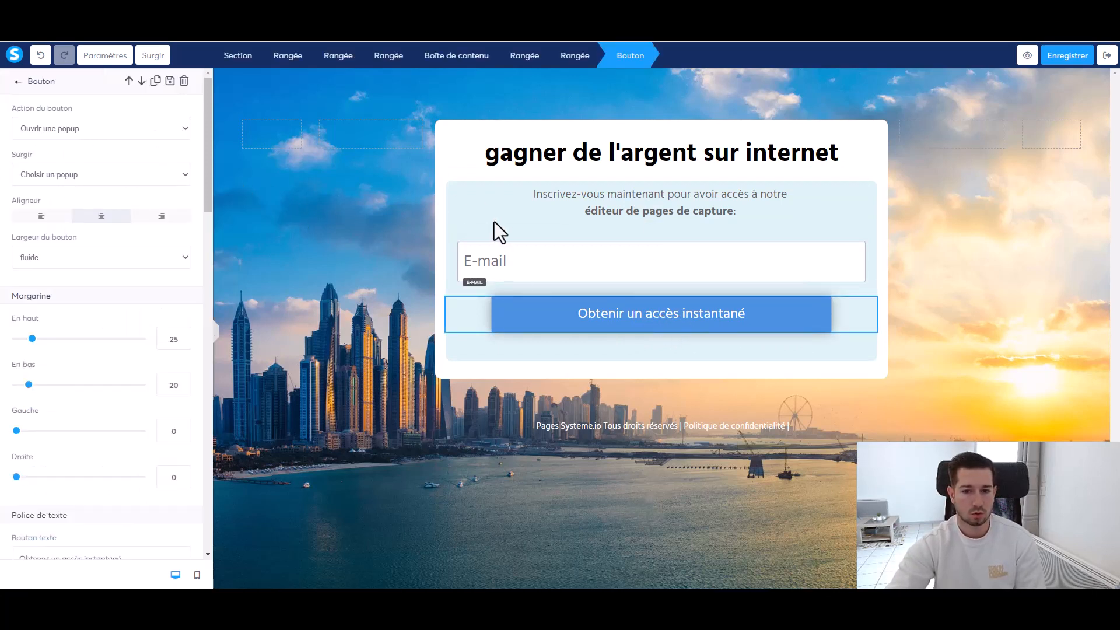
left_click(567, 226)
left_click(581, 308)
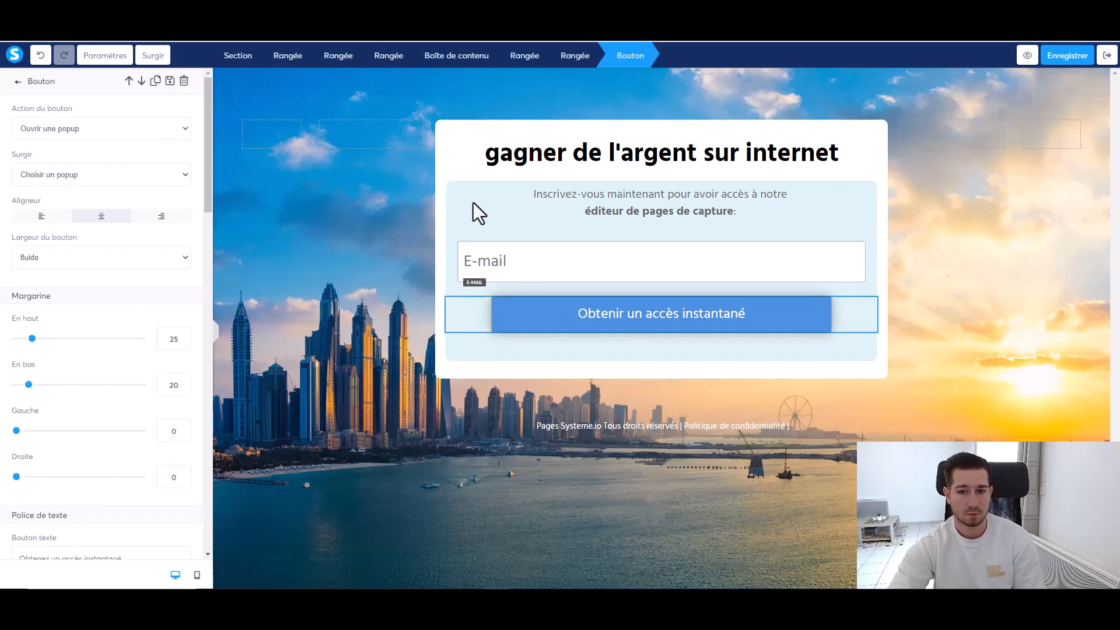
left_click(151, 126)
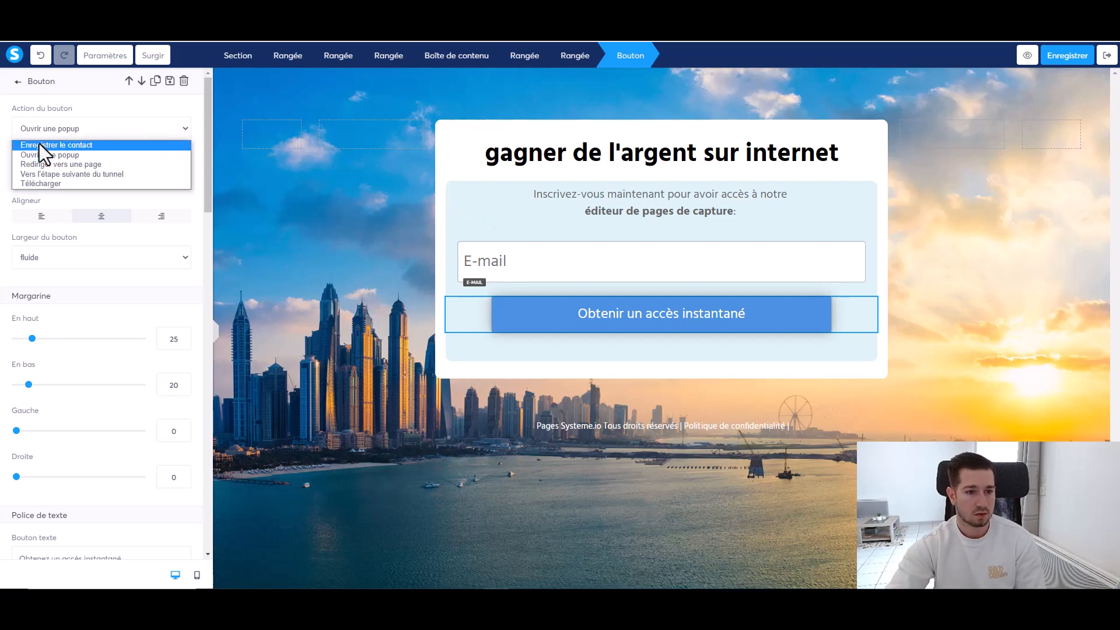
left_click(79, 145)
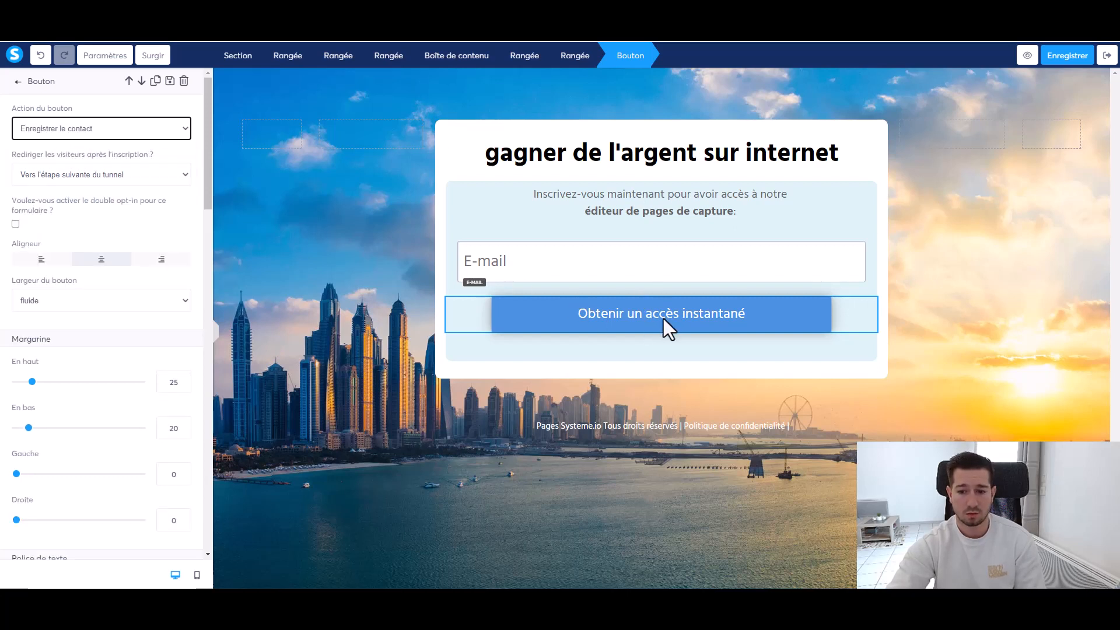
left_click(1063, 57)
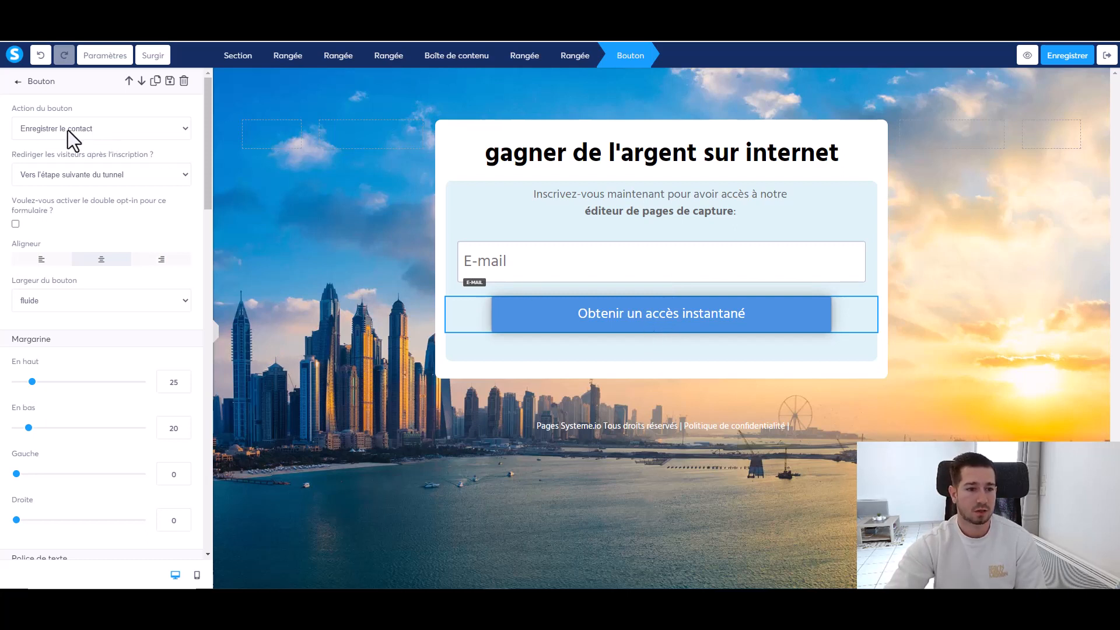
- Recheck the action settings of the "Obtenir un accès instantané" button and save the capture page again
left_click(800, 292)
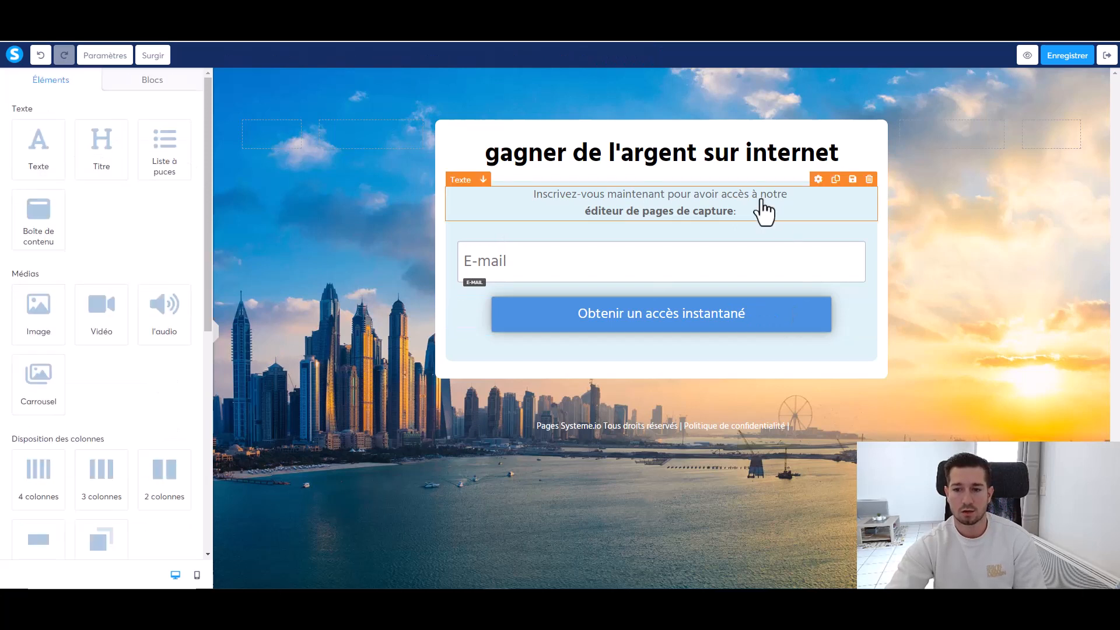
left_click(673, 320)
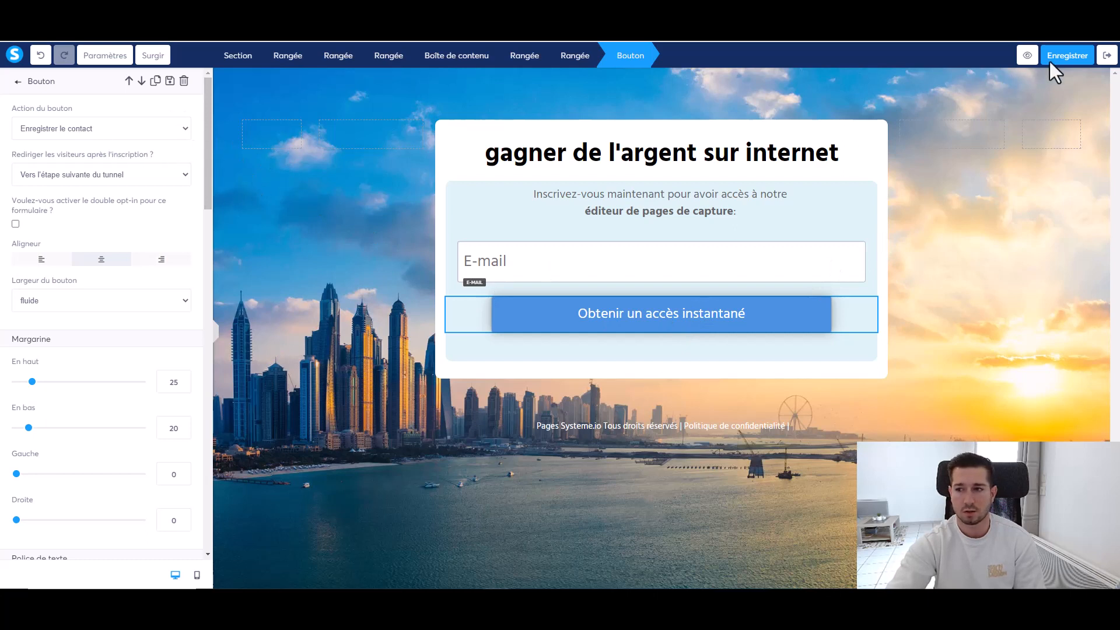
left_click(1065, 60)
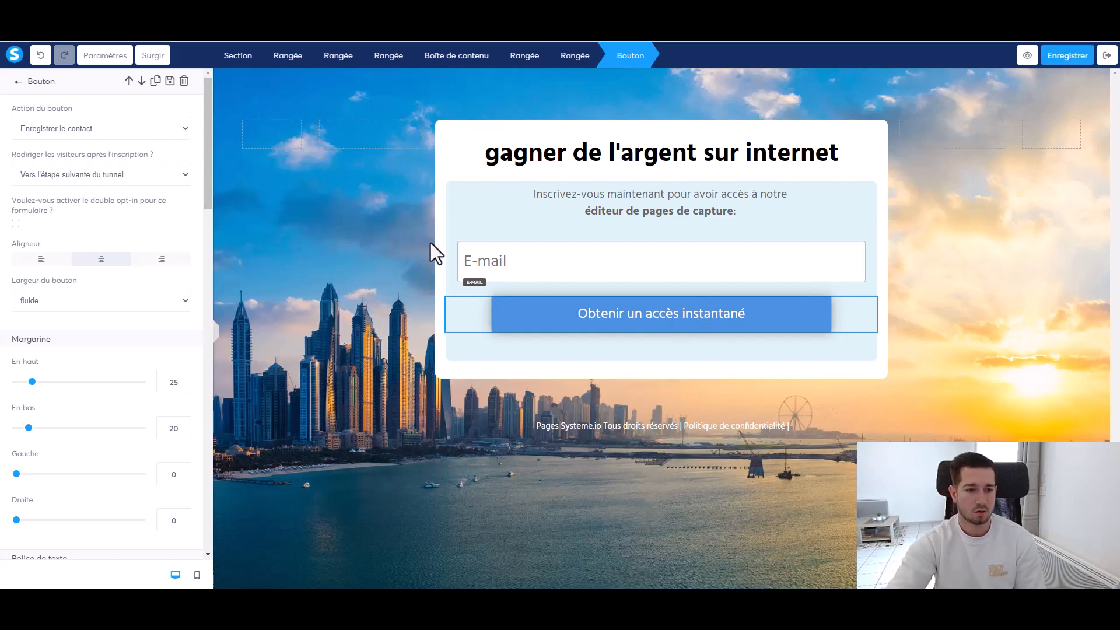
left_click(616, 207)
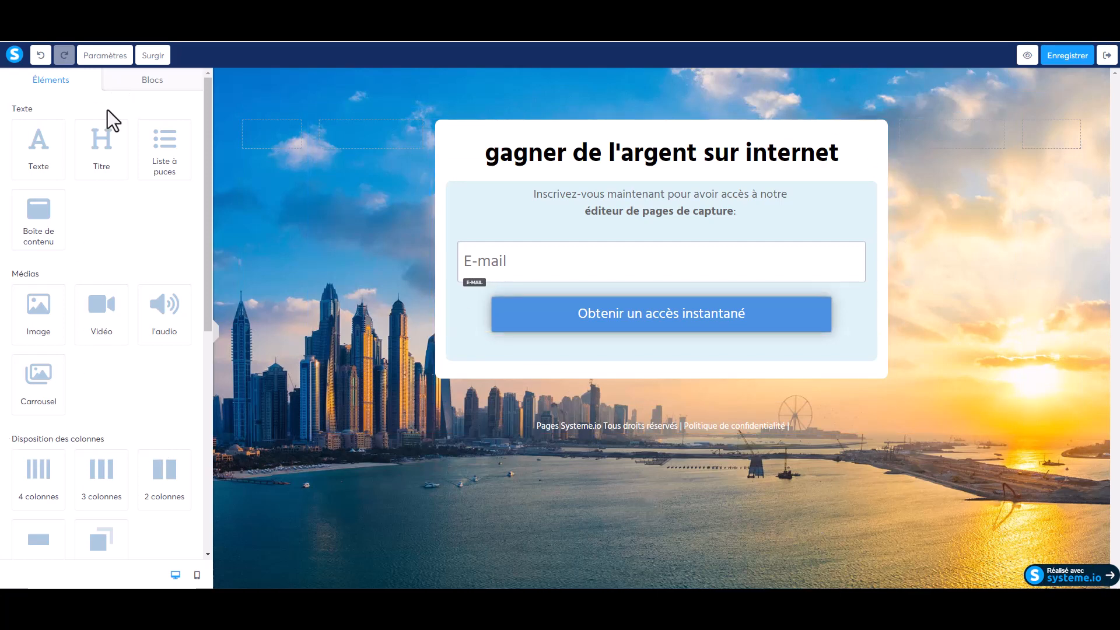
- Open the page's general settings and examine the SEO, tracking and affiliation badge options
scroll(82, 385, "down", 3)
scroll(79, 376, "down", 4)
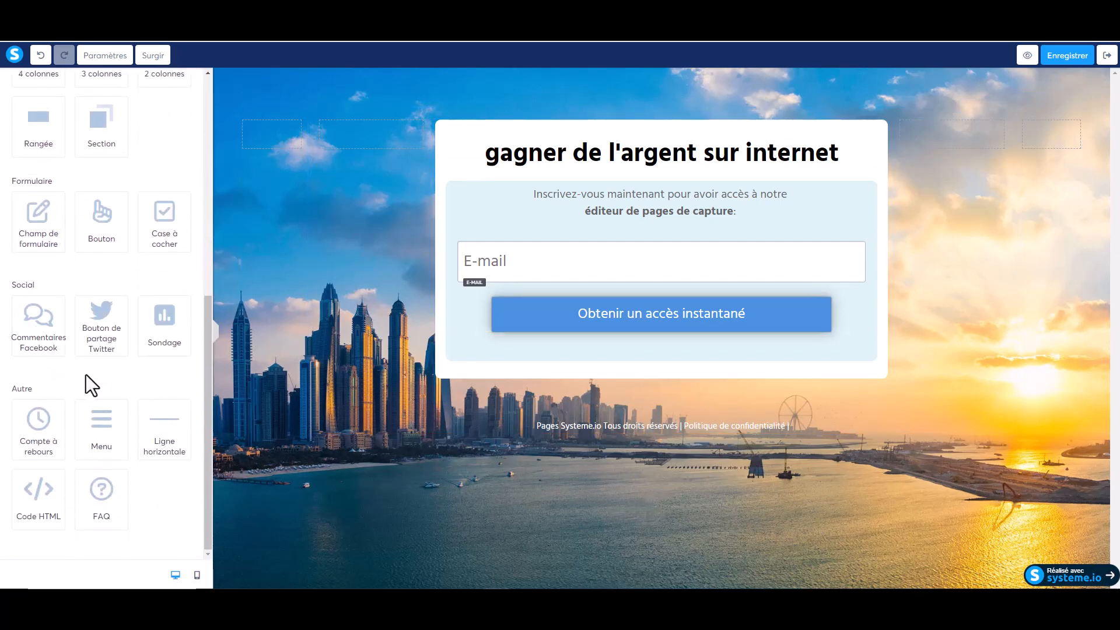
left_click(103, 56)
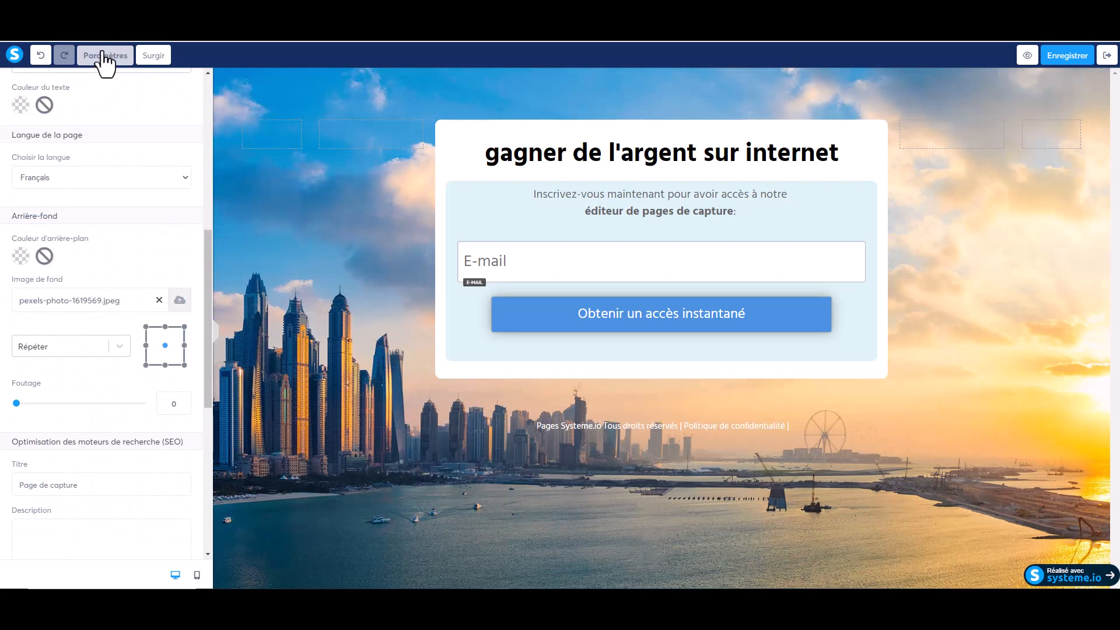
scroll(128, 409, "down", 7)
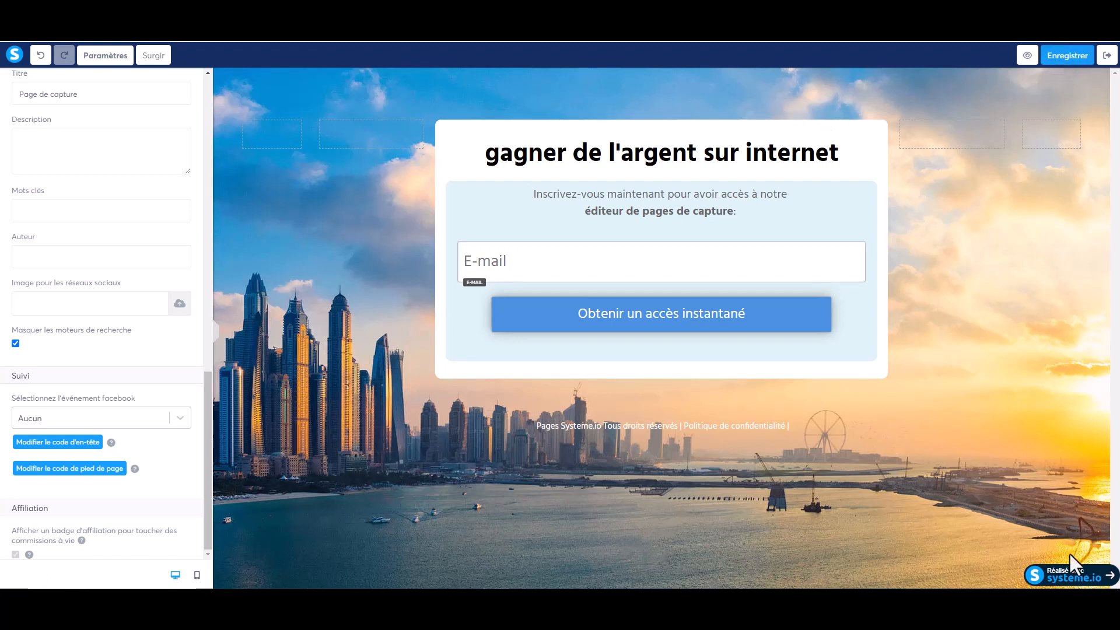
- Leave the page editor for the funnel's "etape 1" settings and open the account menu
left_click(572, 157)
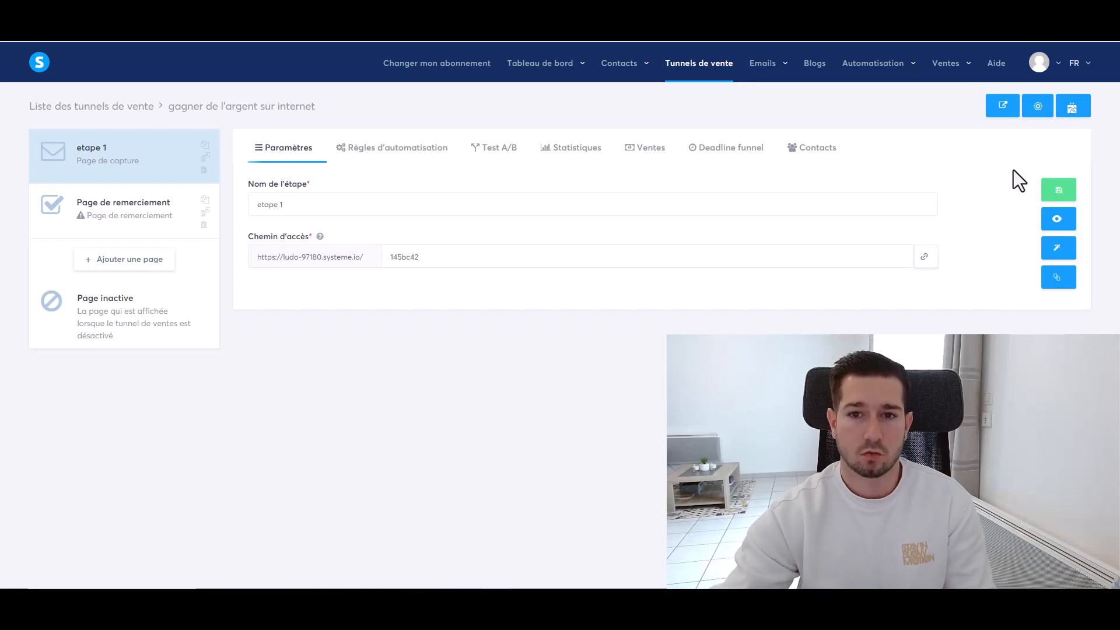
left_click(1045, 69)
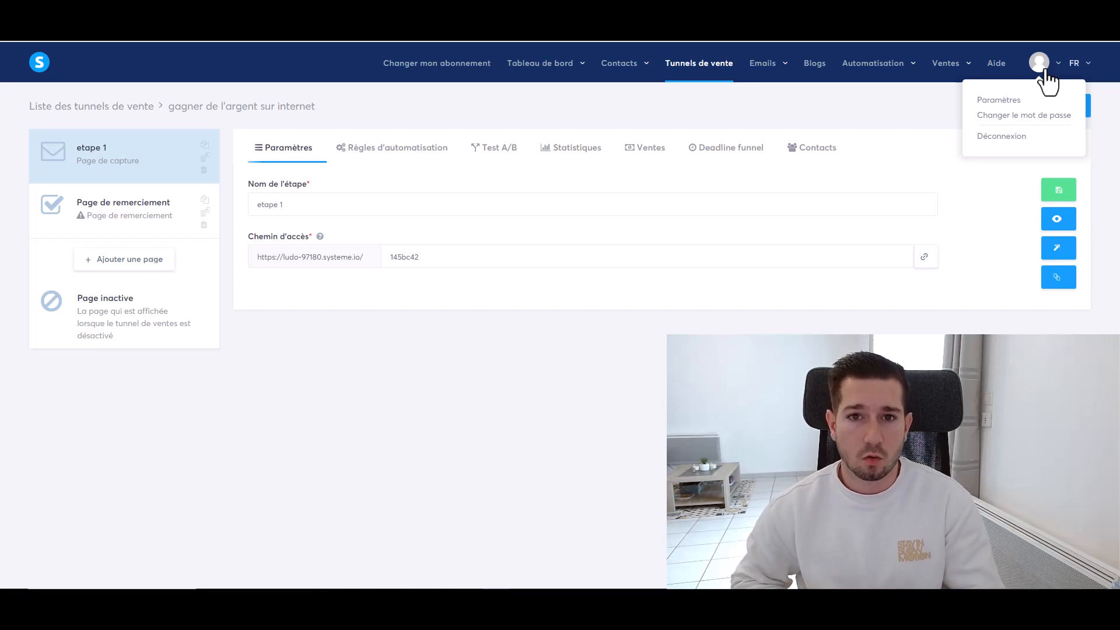
left_click(1047, 79)
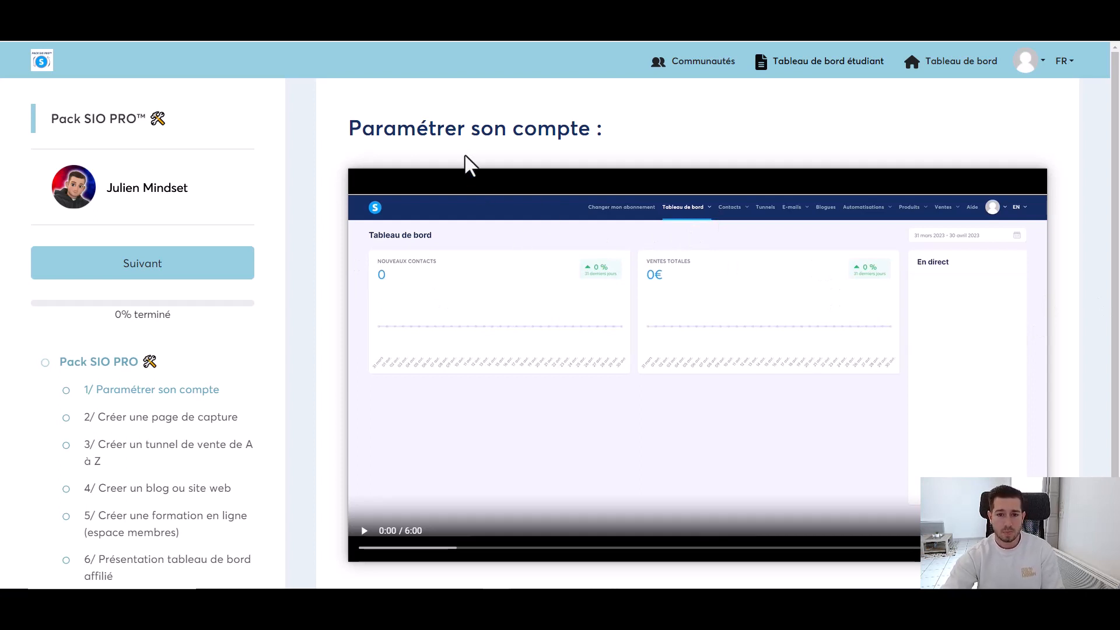
- Switch to the Pack SIO PRO course page and examine its lesson list, including the discount offers and the bonus template lessons
scroll(237, 387, "down", 1)
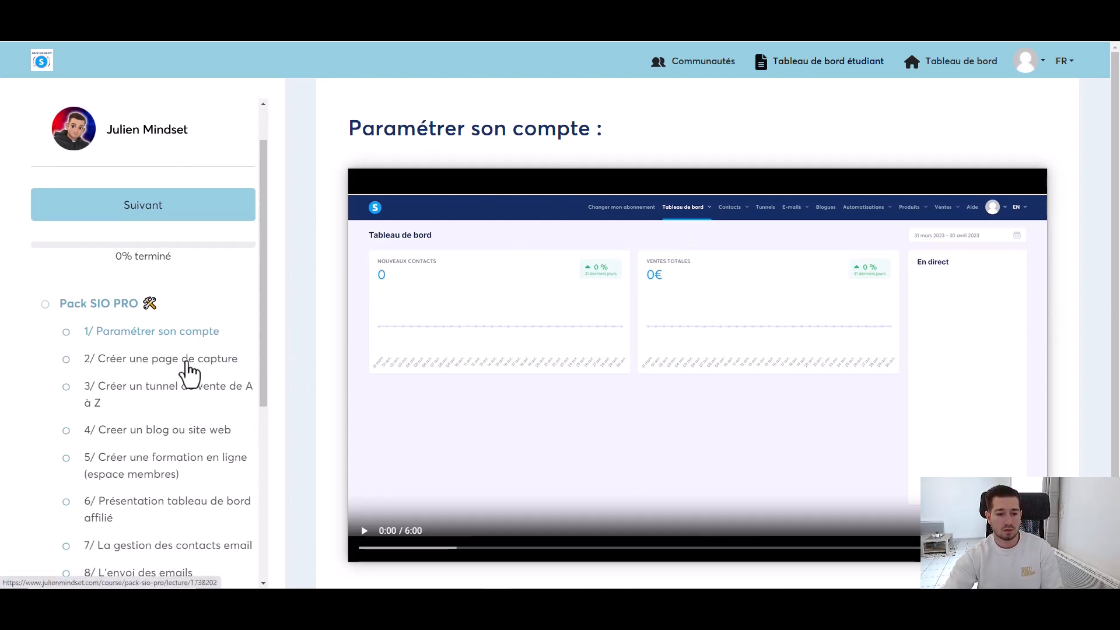
scroll(188, 362, "down", 1)
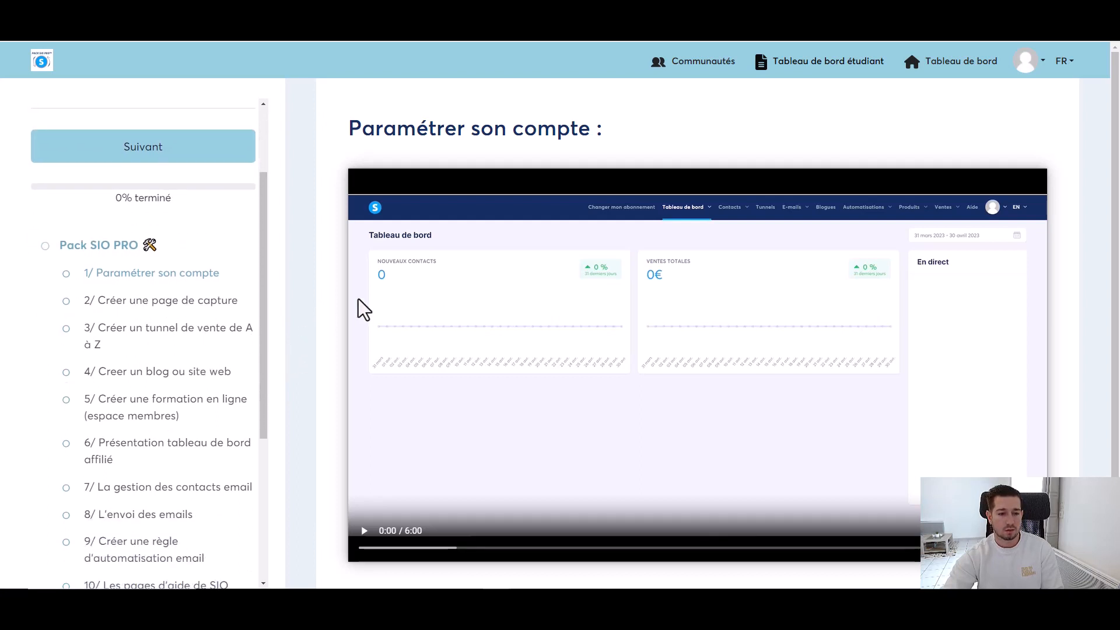
scroll(160, 329, "down", 1)
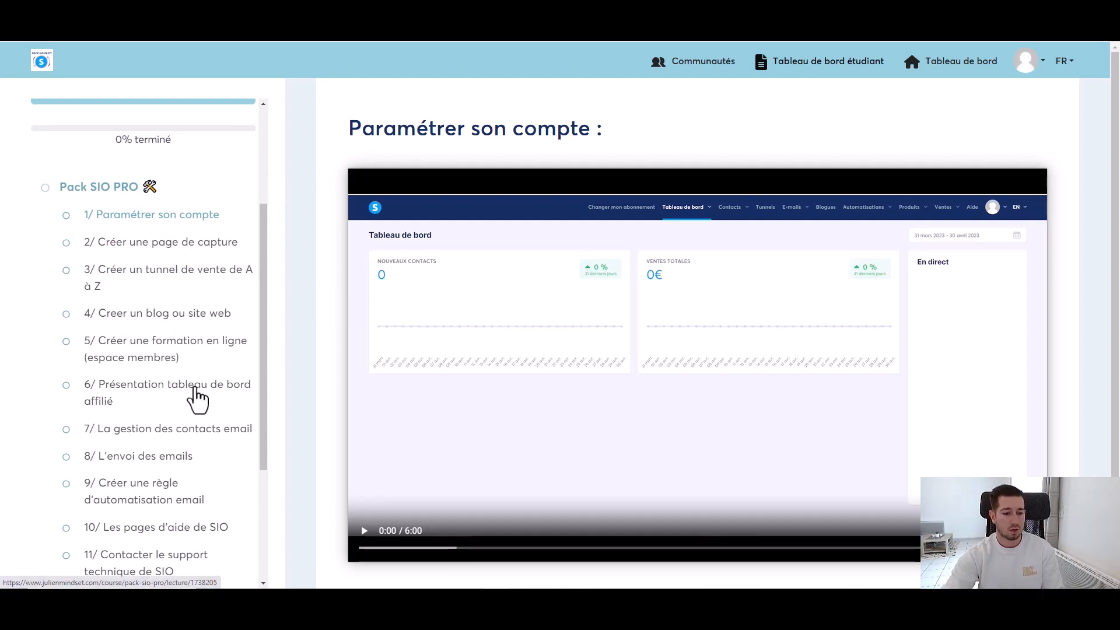
scroll(193, 391, "down", 1)
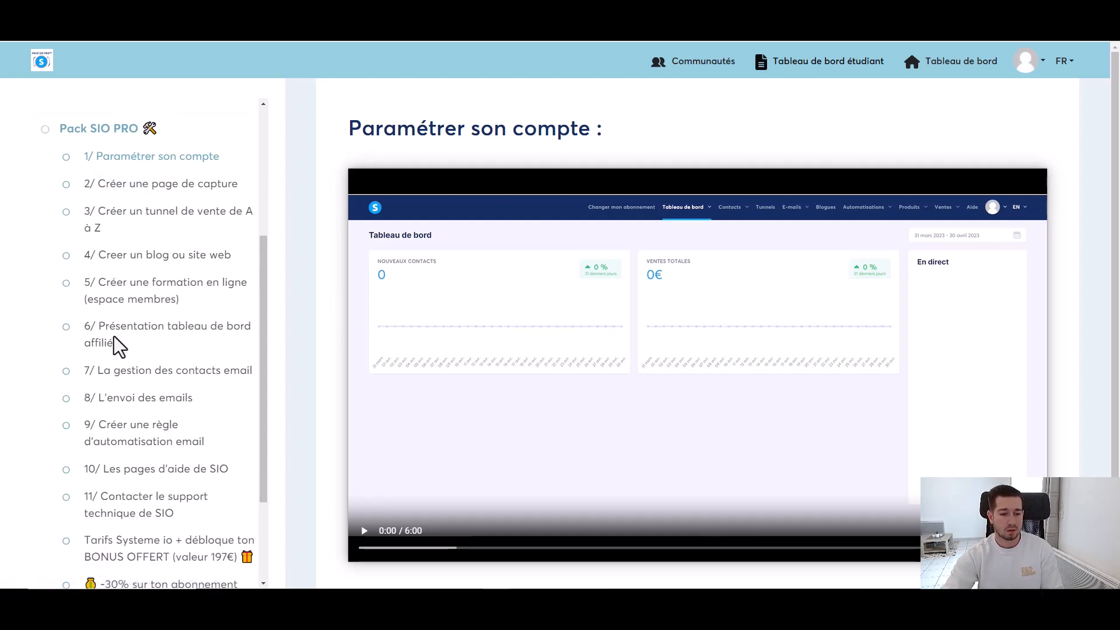
scroll(201, 365, "down", 1)
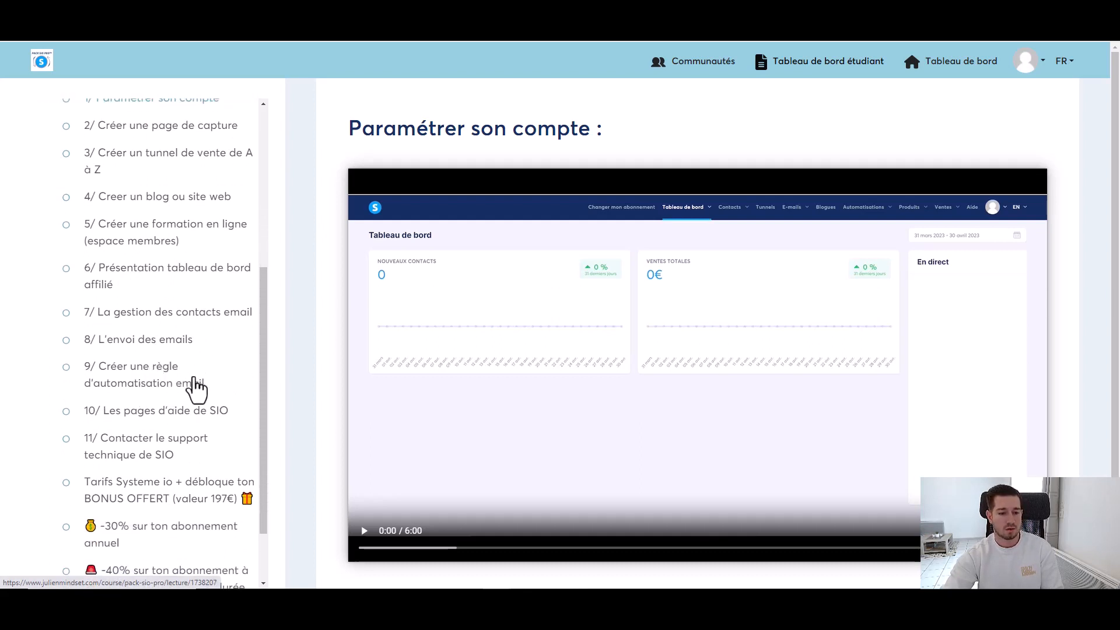
scroll(158, 391, "down", 1)
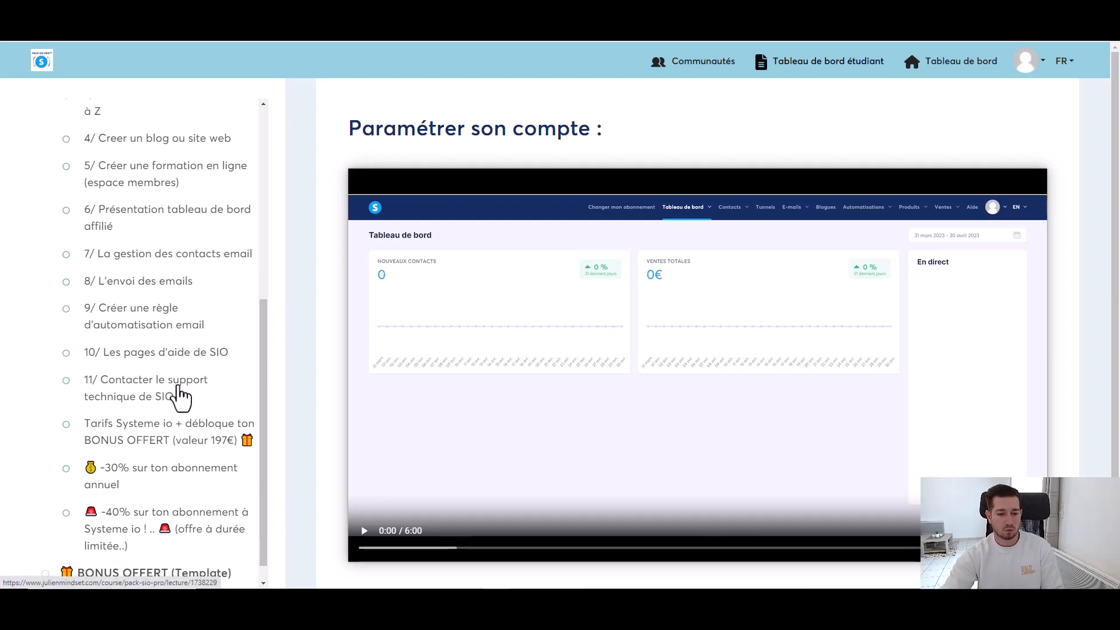
scroll(175, 379, "down", 1)
scroll(173, 362, "up", 3)
scroll(145, 467, "down", 3)
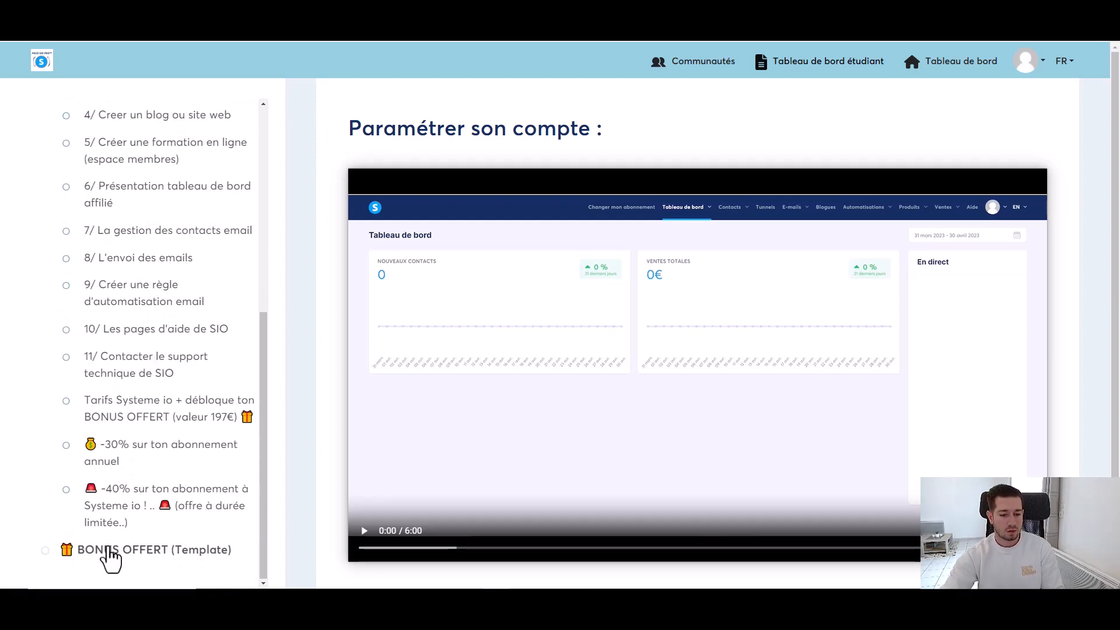
scroll(121, 543, "down", 3)
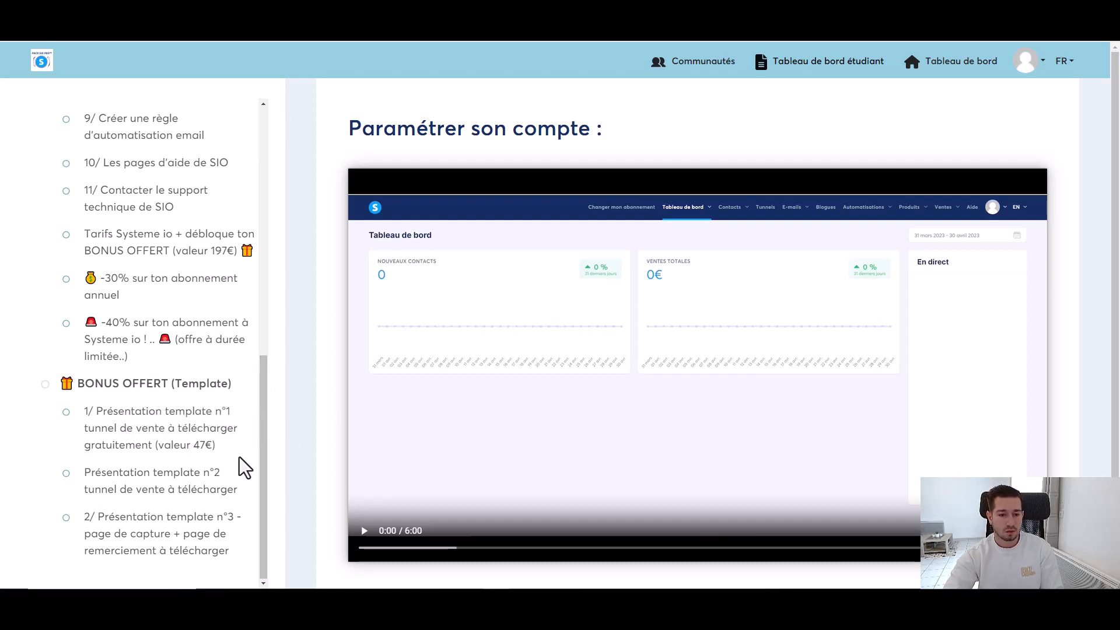
scroll(210, 498, "up", 1)
scroll(229, 492, "up", 5)
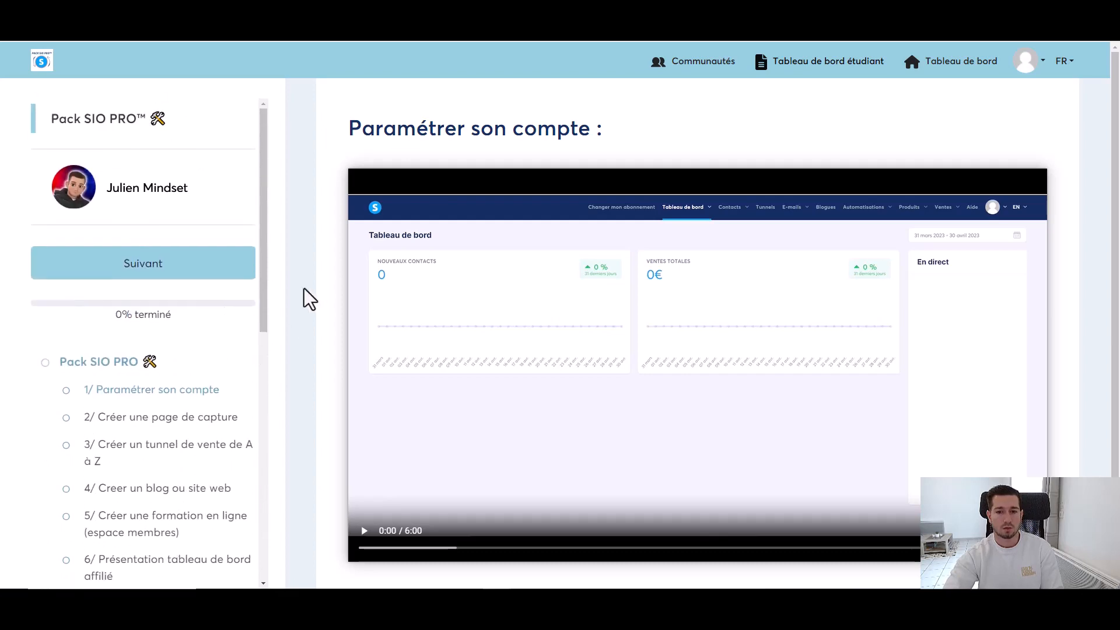